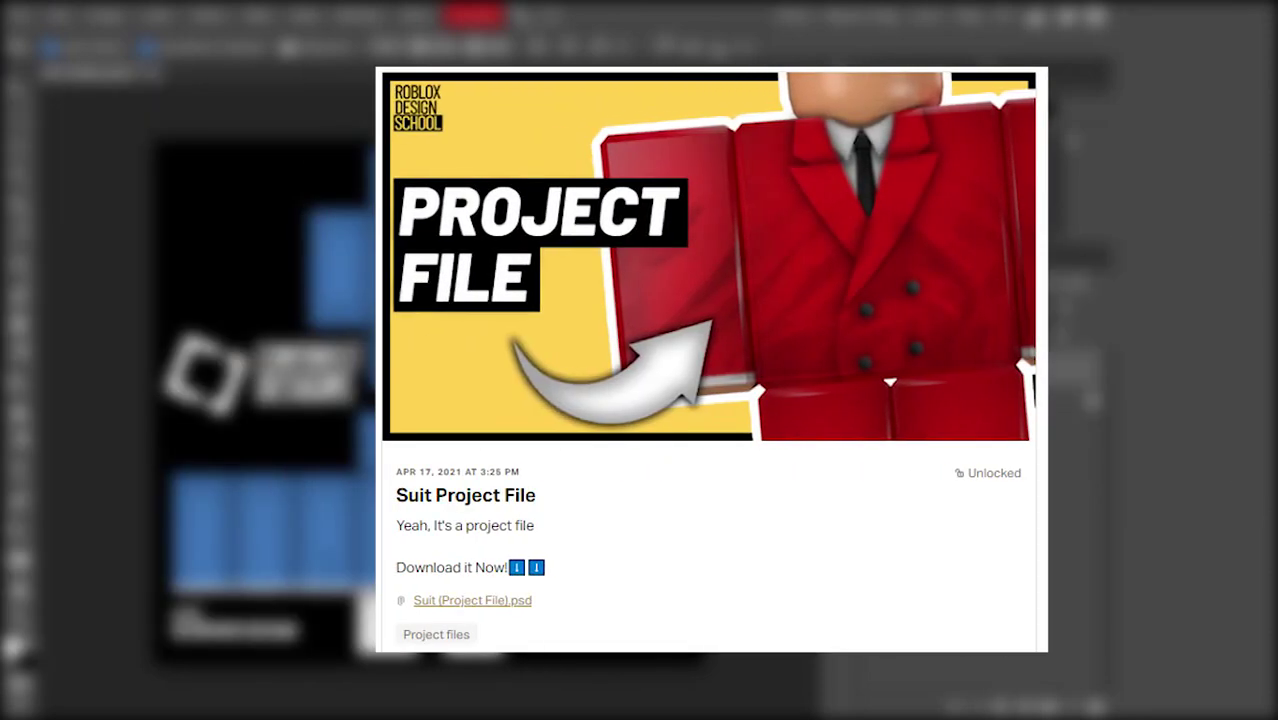
- Search Google for 'wrinkled silk'
{"action": "type", "text": "wri"}
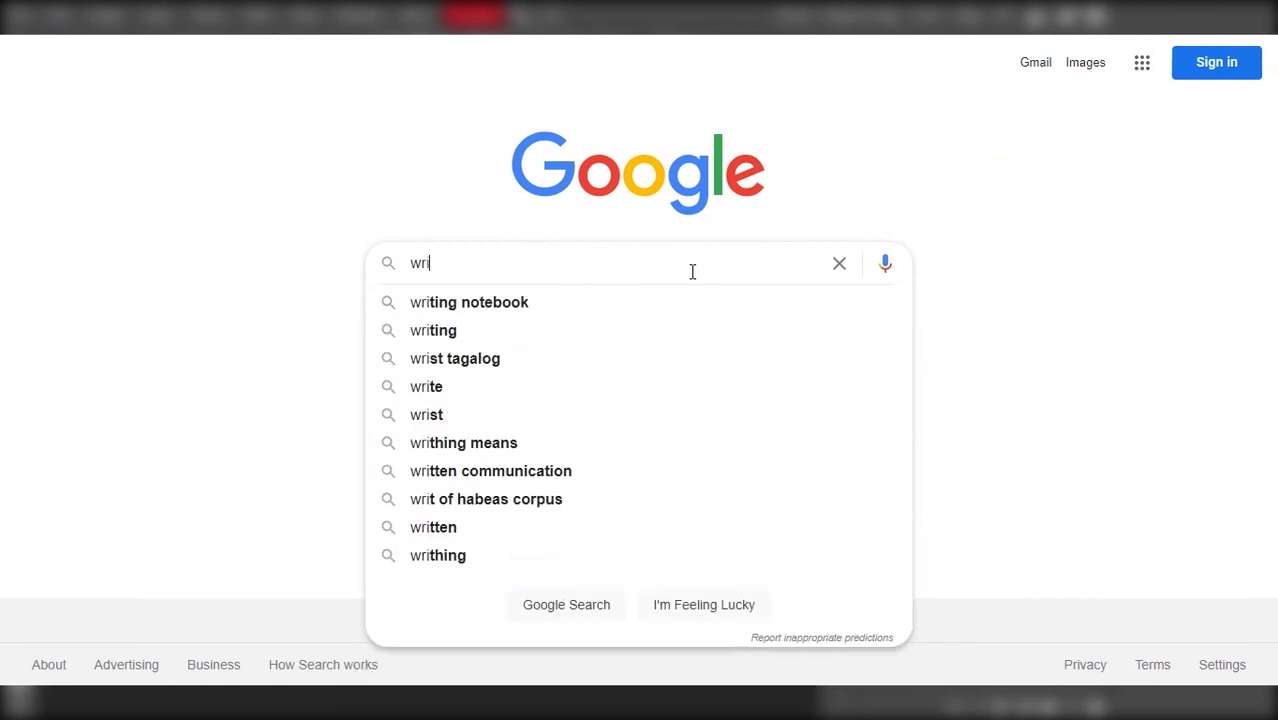
{"action": "type", "text": "nled"}
{"action": "key", "text": "Down"}
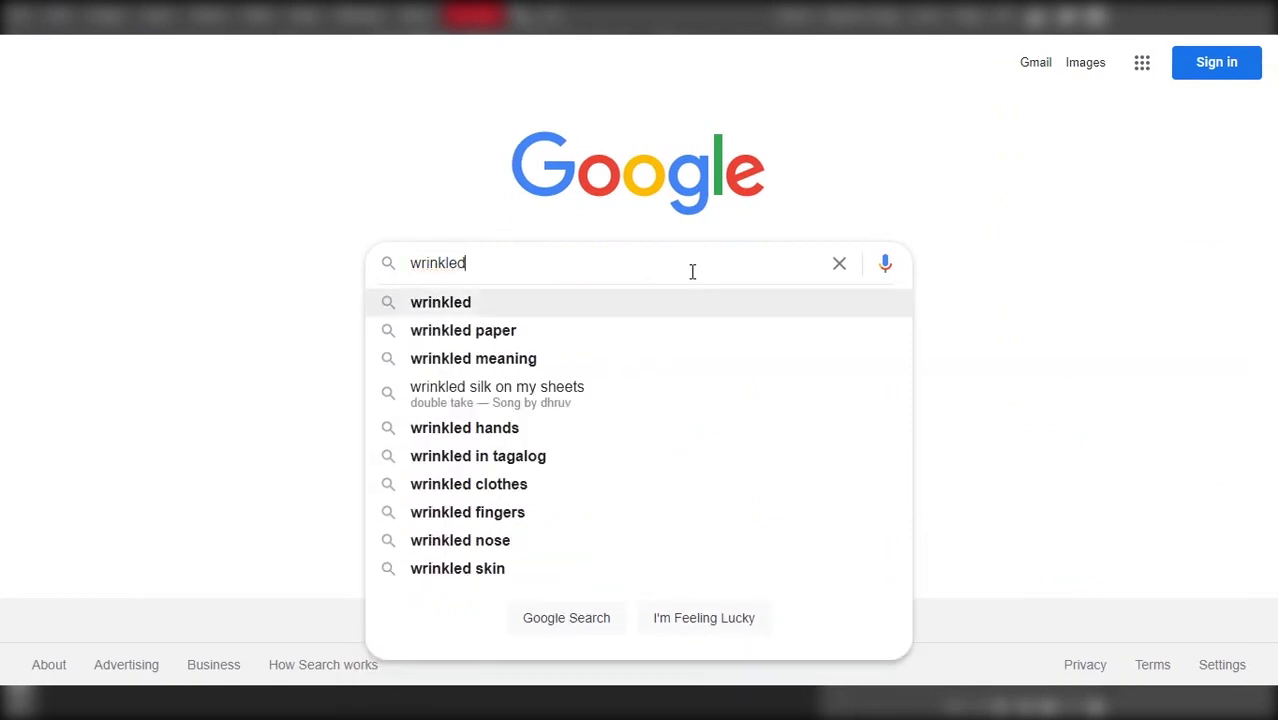
{"action": "type", "text": " silk"}
{"action": "key", "text": "Return"}
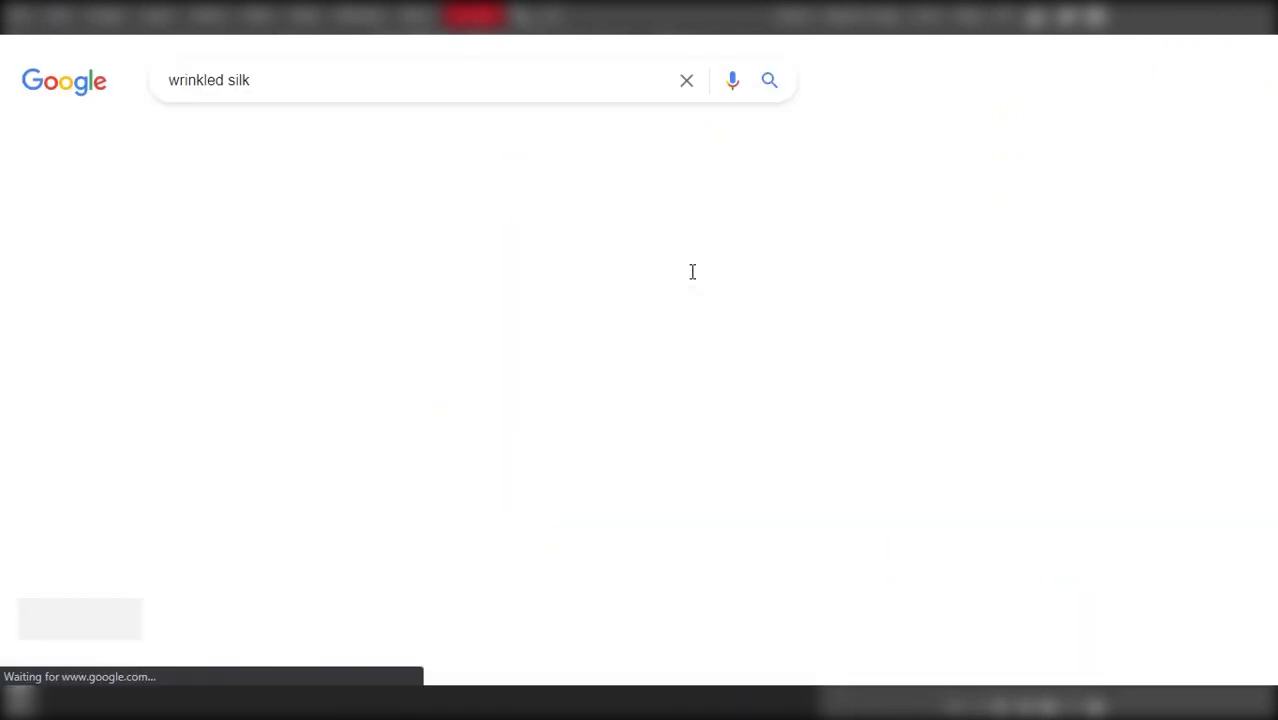
- Preview the White Silk Wrinkled Fabric Texture in the image results
{"action": "left_click", "coordinate": [257, 150]}
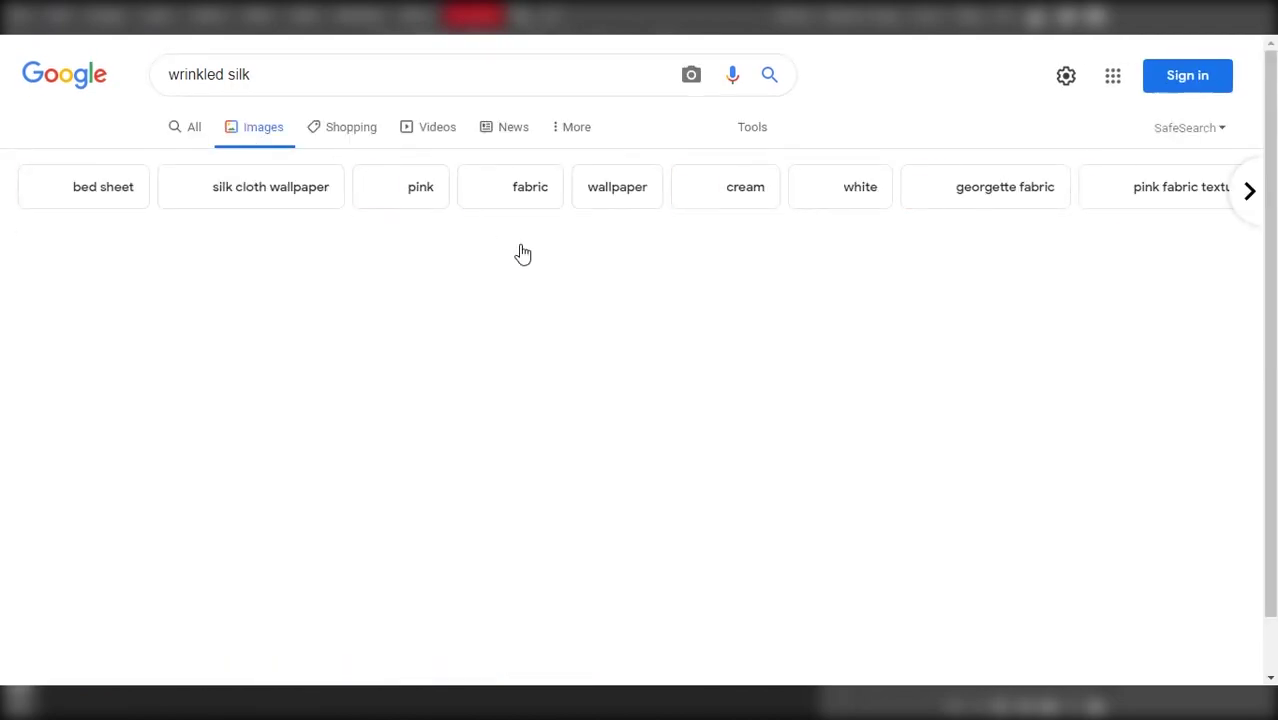
{"action": "scroll", "coordinate": [378, 391], "scroll_direction": "down", "scroll_amount": 3}
{"action": "scroll", "coordinate": [378, 391], "scroll_direction": "down", "scroll_amount": 3}
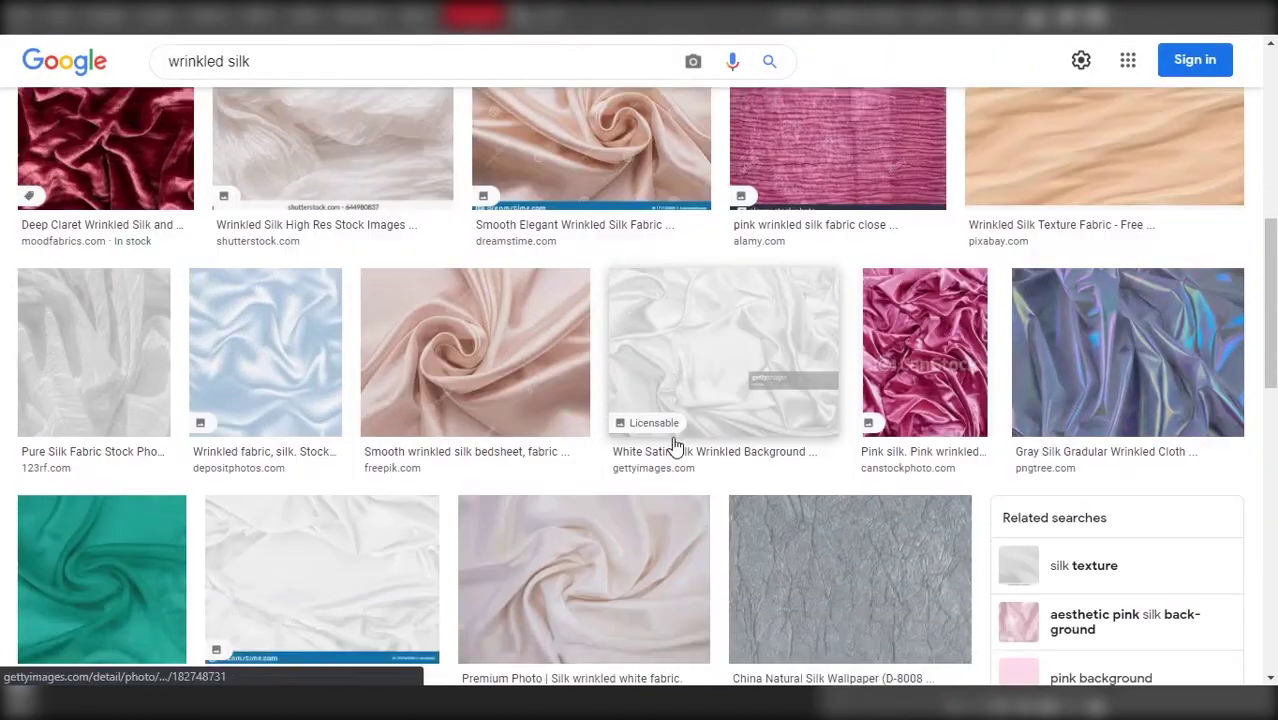
{"action": "scroll", "coordinate": [675, 448], "scroll_direction": "down", "scroll_amount": 4}
{"action": "left_click", "coordinate": [357, 208]}
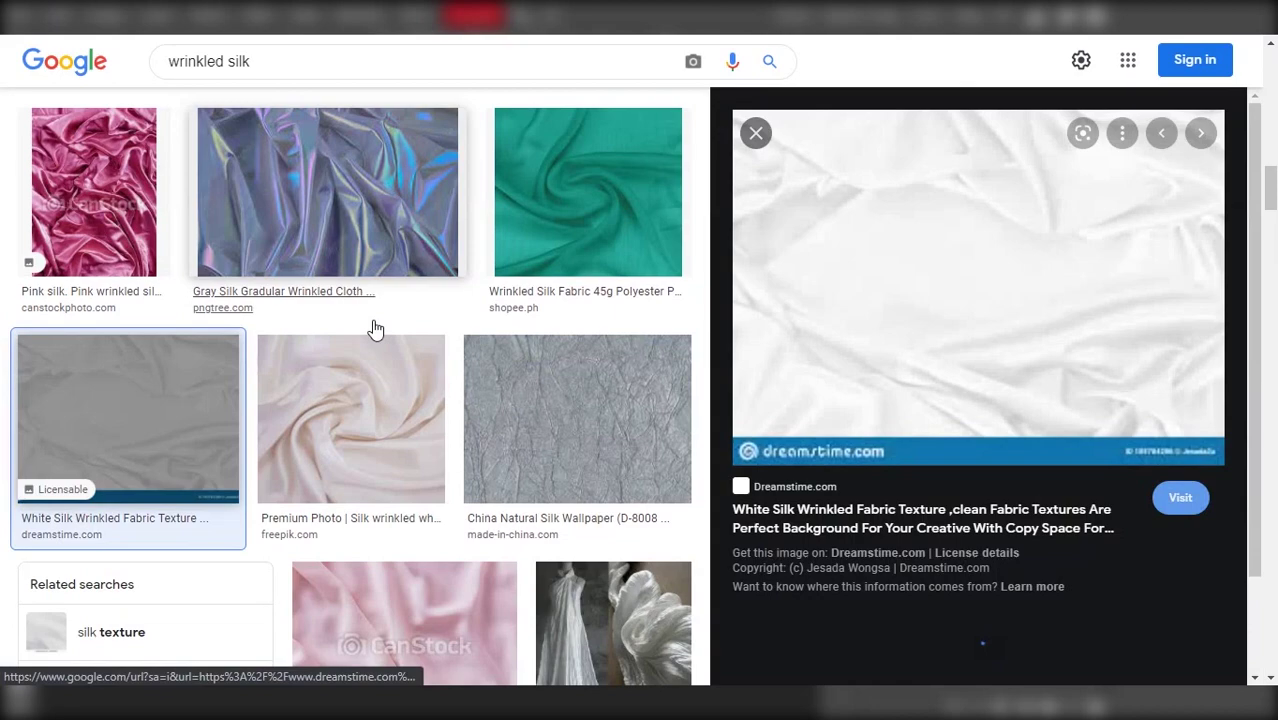
{"action": "scroll", "coordinate": [839, 297], "scroll_direction": "down", "scroll_amount": 2}
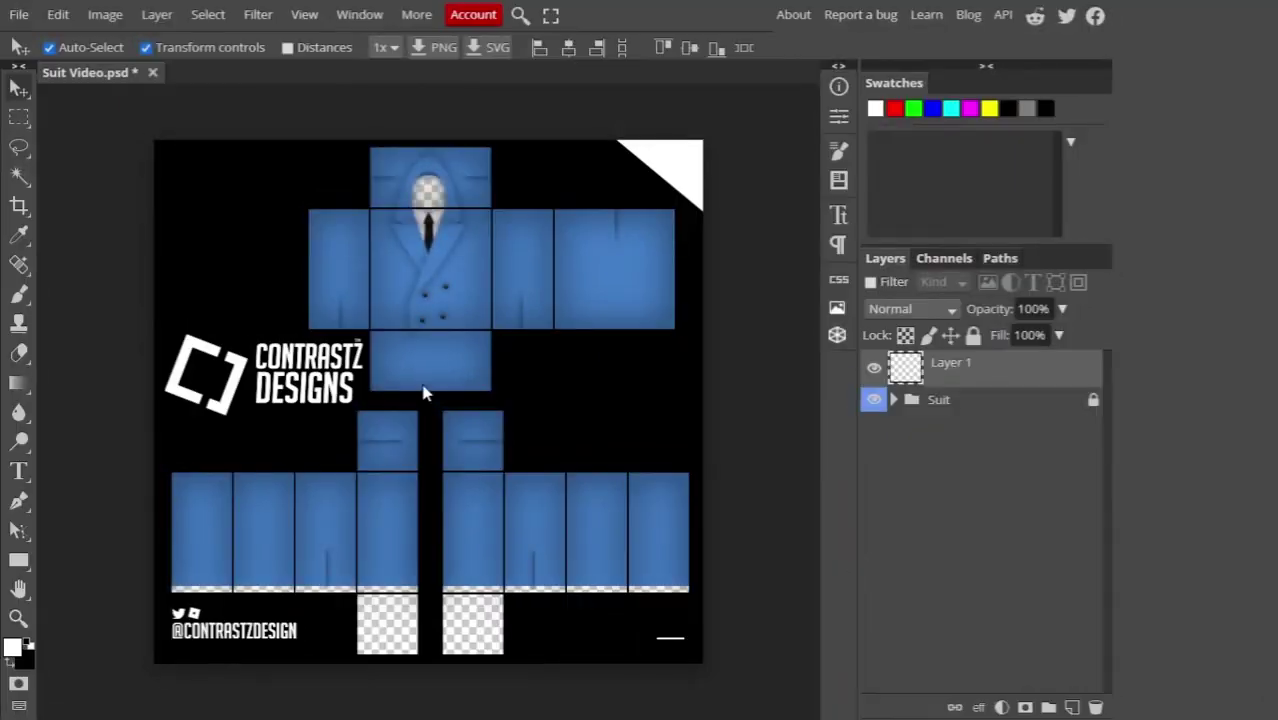
- Paste the silk texture over the suit torso and set it to Multiply
{"action": "key", "text": "ctrl+v"}
{"action": "mouse_move", "coordinate": [240, 312]}
{"action": "left_mouse_down"}
{"action": "mouse_move", "coordinate": [368, 332]}
{"action": "mouse_move", "coordinate": [416, 325]}
{"action": "left_mouse_up"}
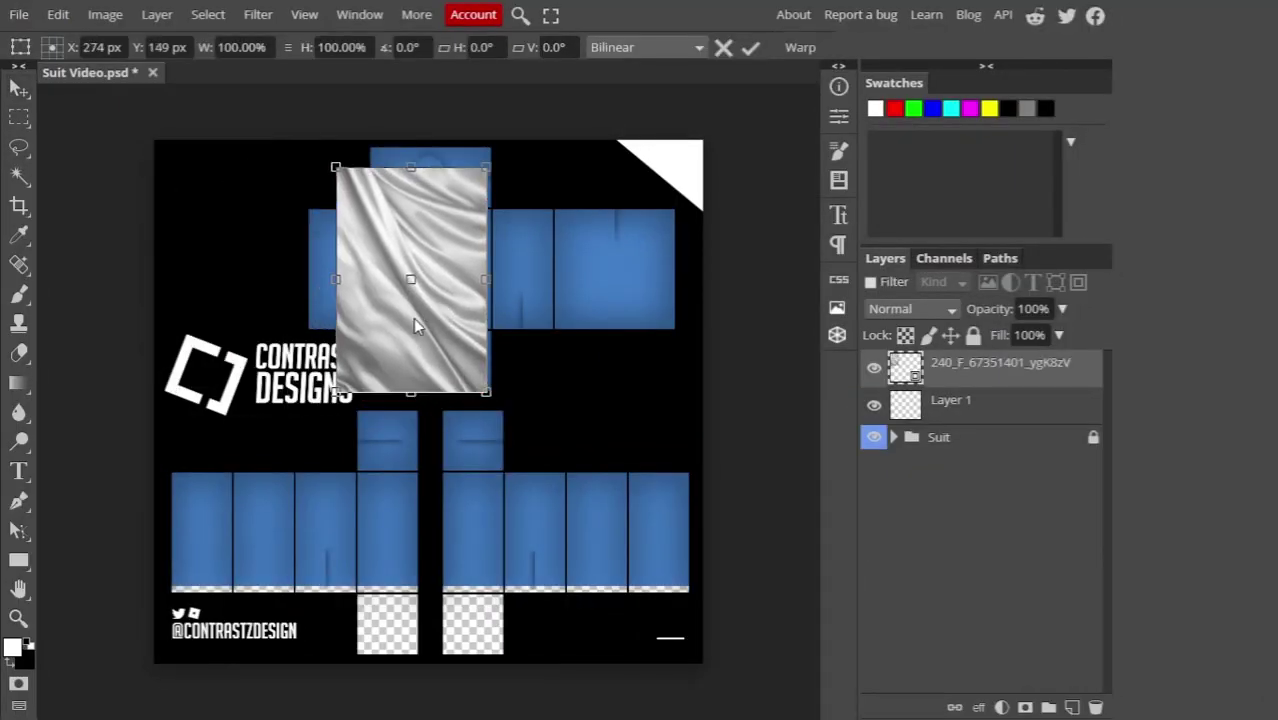
{"action": "key", "text": "Return"}
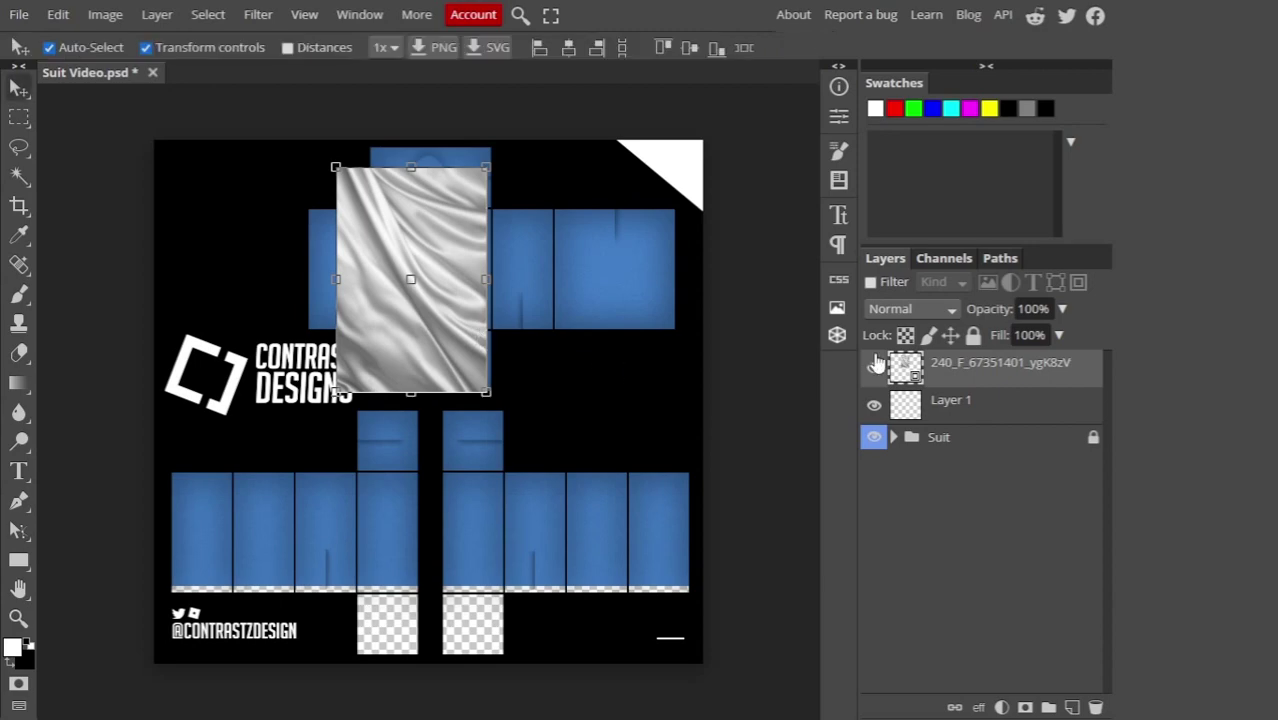
{"action": "left_click", "coordinate": [905, 309]}
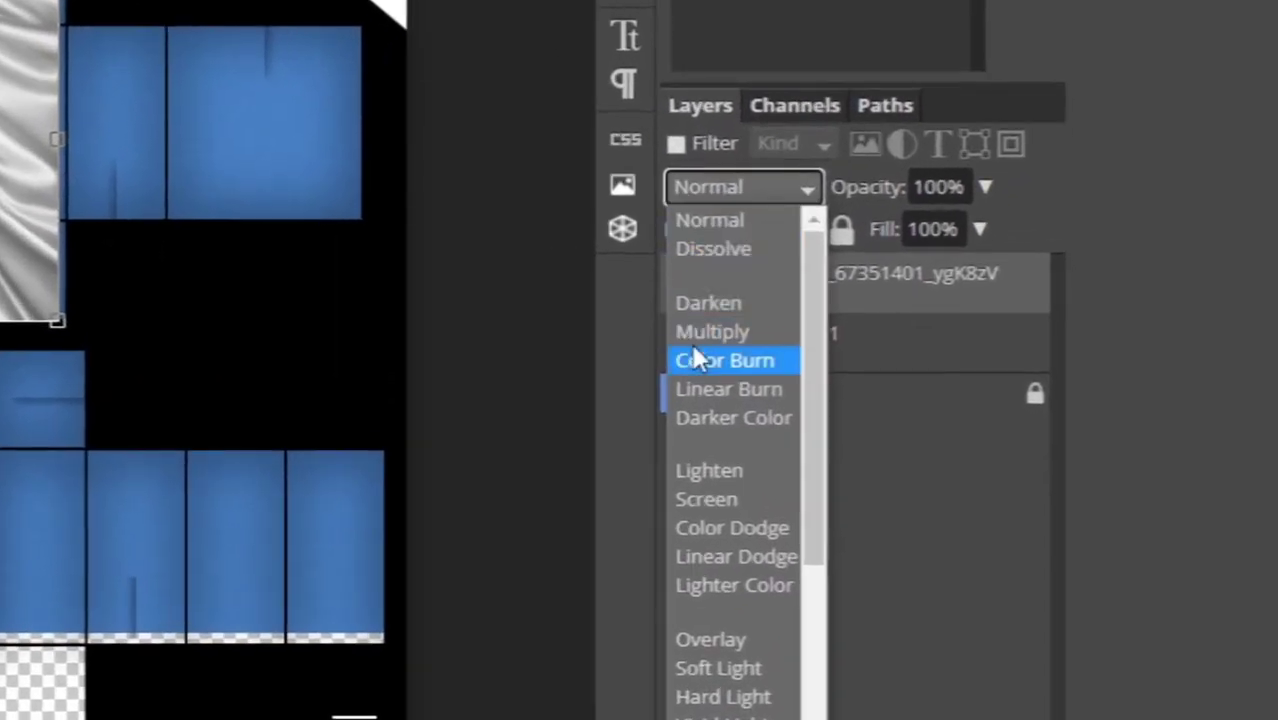
{"action": "left_click", "coordinate": [700, 331]}
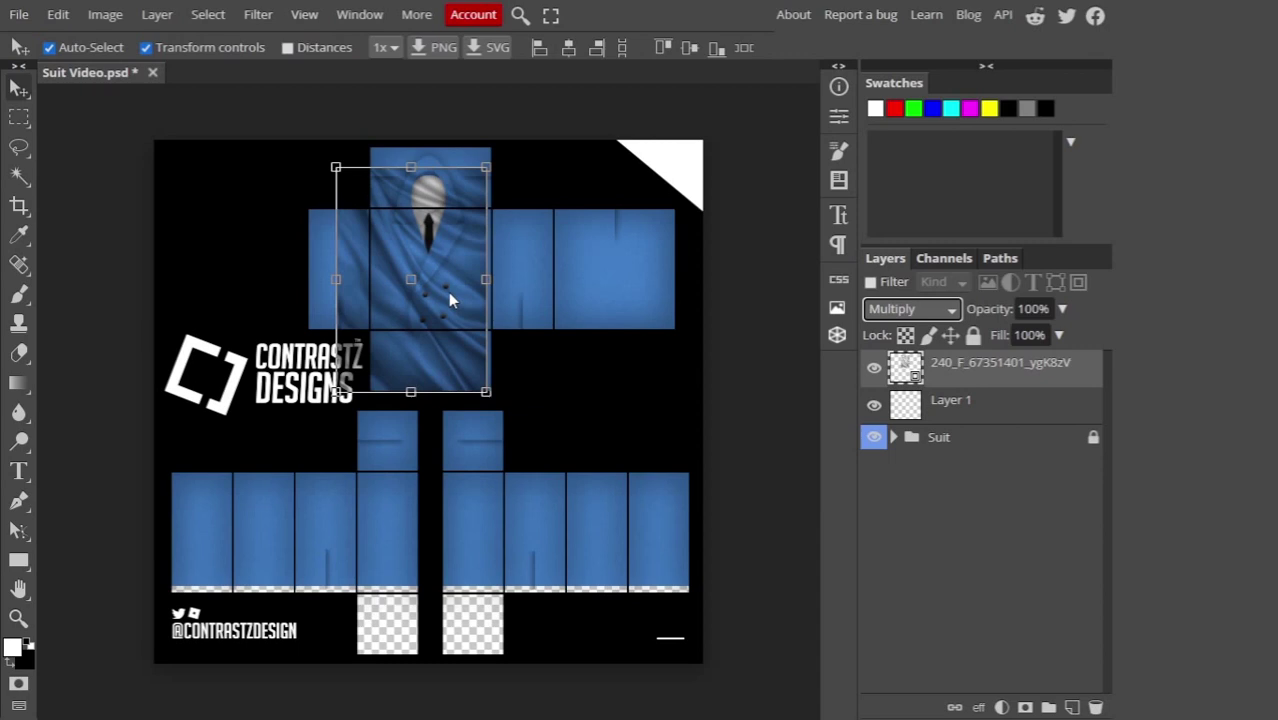
- Compare Color Burn, Darker Color and Linear Burn, then return to Multiply
{"action": "left_click", "coordinate": [910, 309]}
{"action": "left_click", "coordinate": [900, 416]}
{"action": "left_click", "coordinate": [910, 309]}
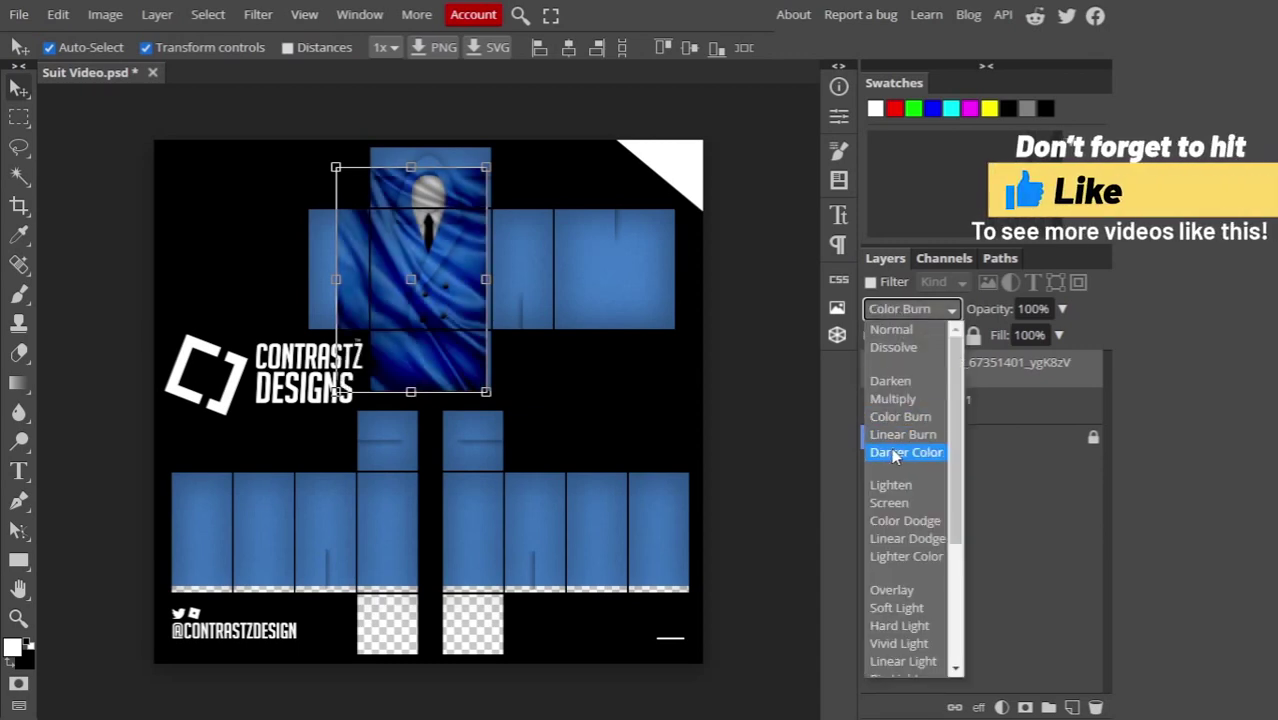
{"action": "left_click", "coordinate": [905, 452]}
{"action": "left_click", "coordinate": [910, 309]}
{"action": "left_click", "coordinate": [903, 434]}
{"action": "left_click", "coordinate": [910, 309]}
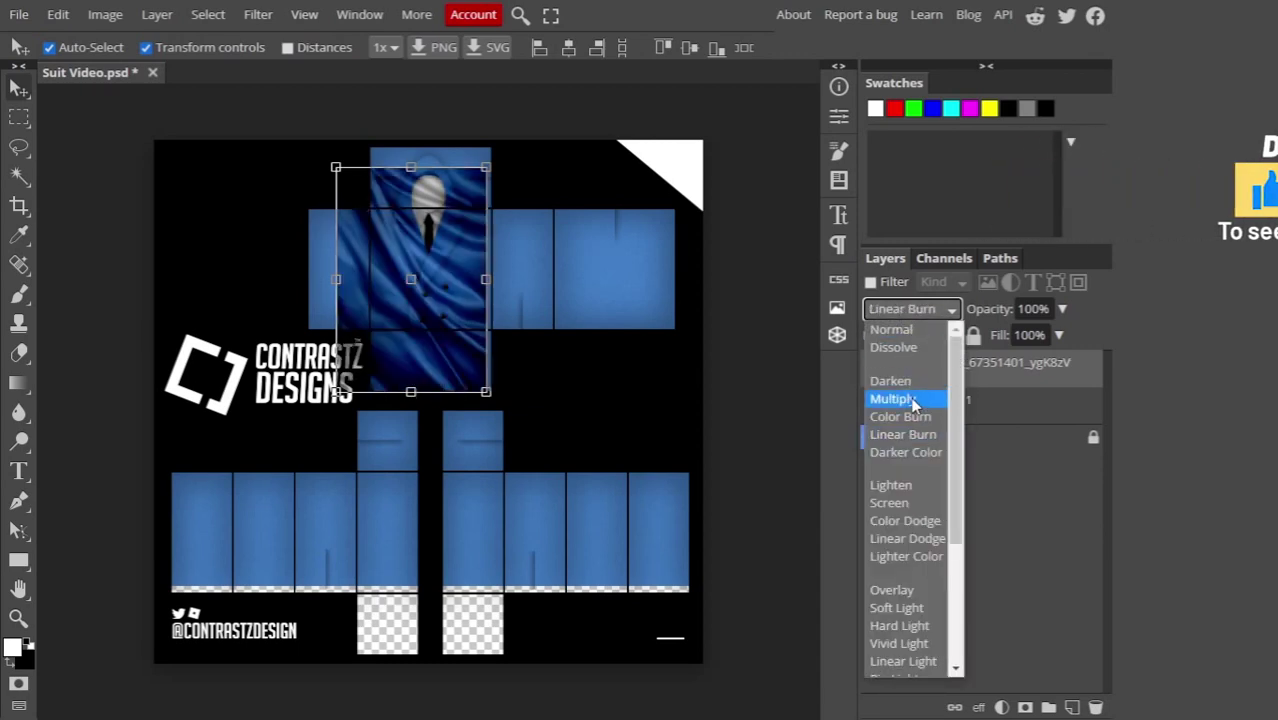
{"action": "left_click", "coordinate": [892, 398]}
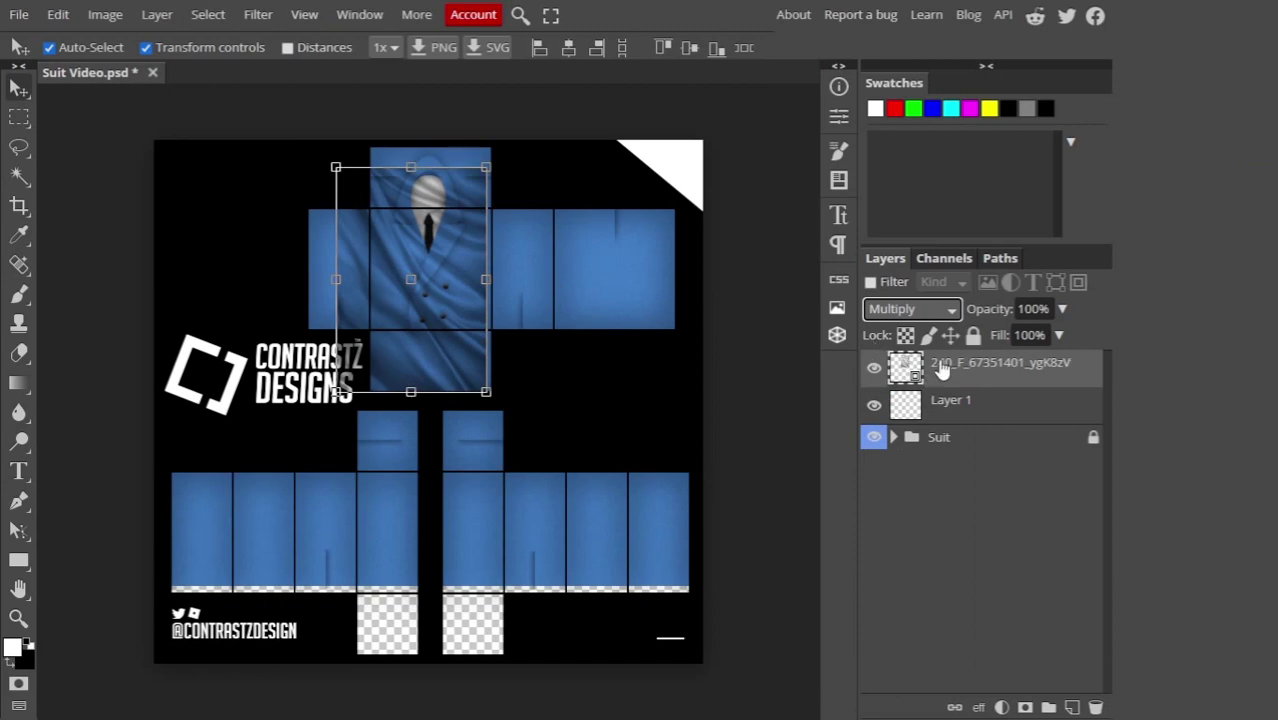
- Keep a hidden copy of the texture below the Suit folder
{"action": "left_click_drag", "start_coordinate": [925, 368], "coordinate": [973, 448]}
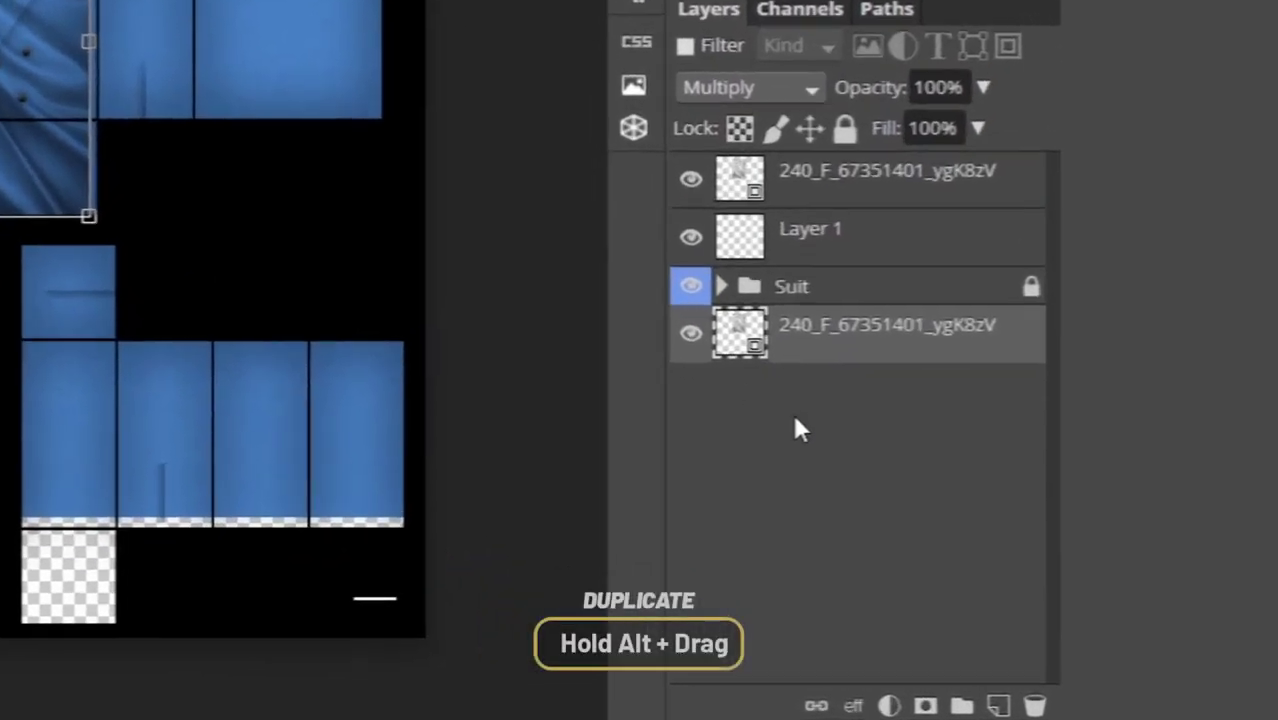
{"action": "left_click", "coordinate": [868, 463]}
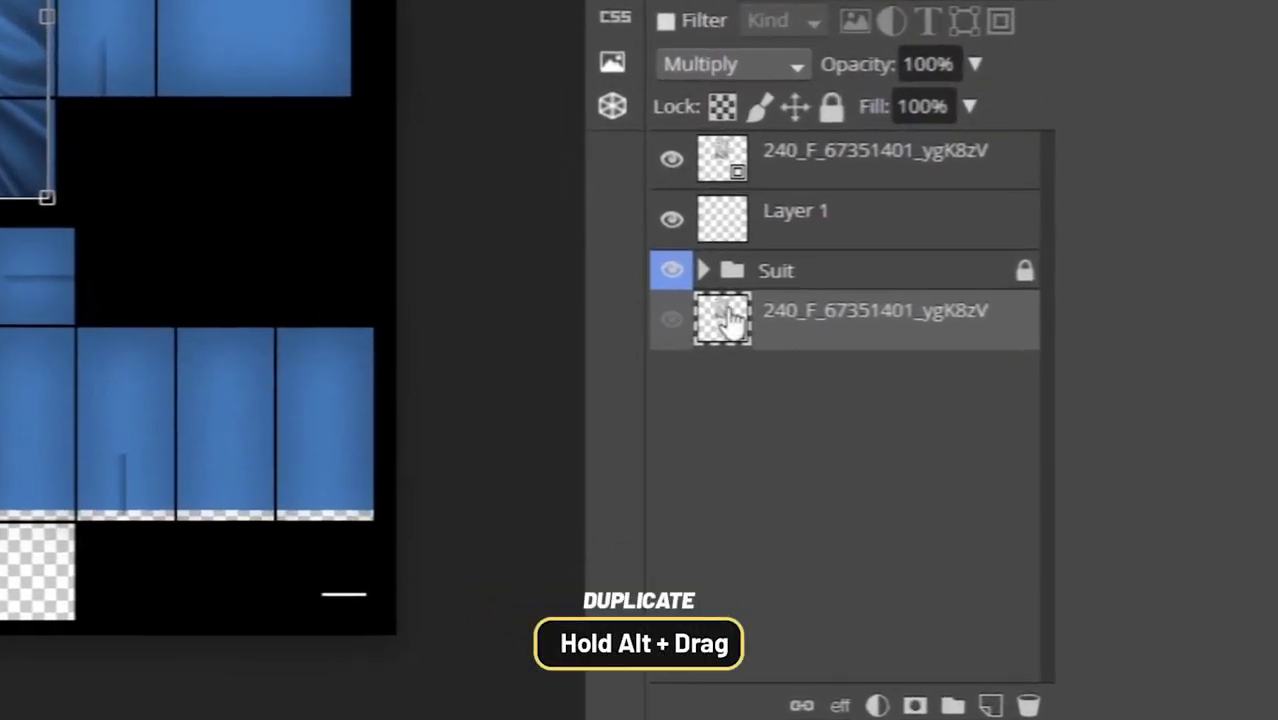
{"action": "left_click", "coordinate": [856, 168]}
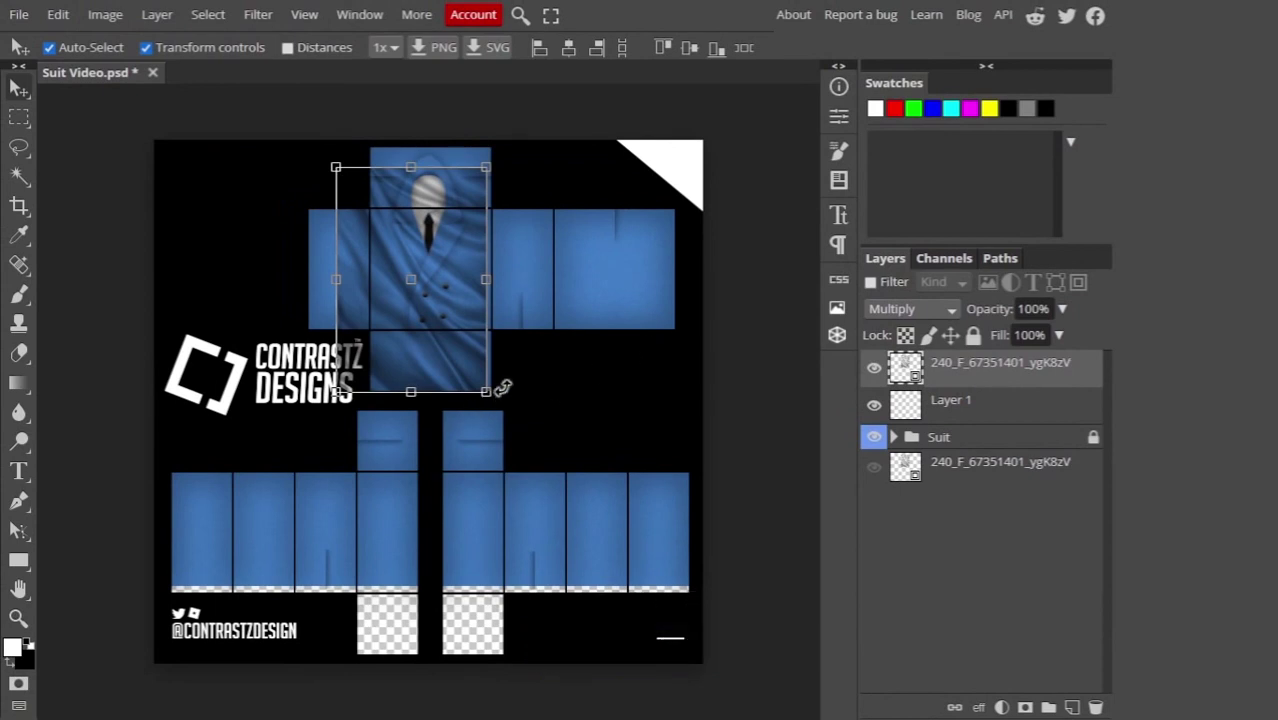
- Scale the silk texture up to span the torso, sleeve and leg pieces
{"action": "mouse_move", "coordinate": [486, 393]}
{"action": "left_mouse_down"}
{"action": "mouse_move", "coordinate": [569, 504]}
{"action": "mouse_move", "coordinate": [512, 486]}
{"action": "left_mouse_up"}
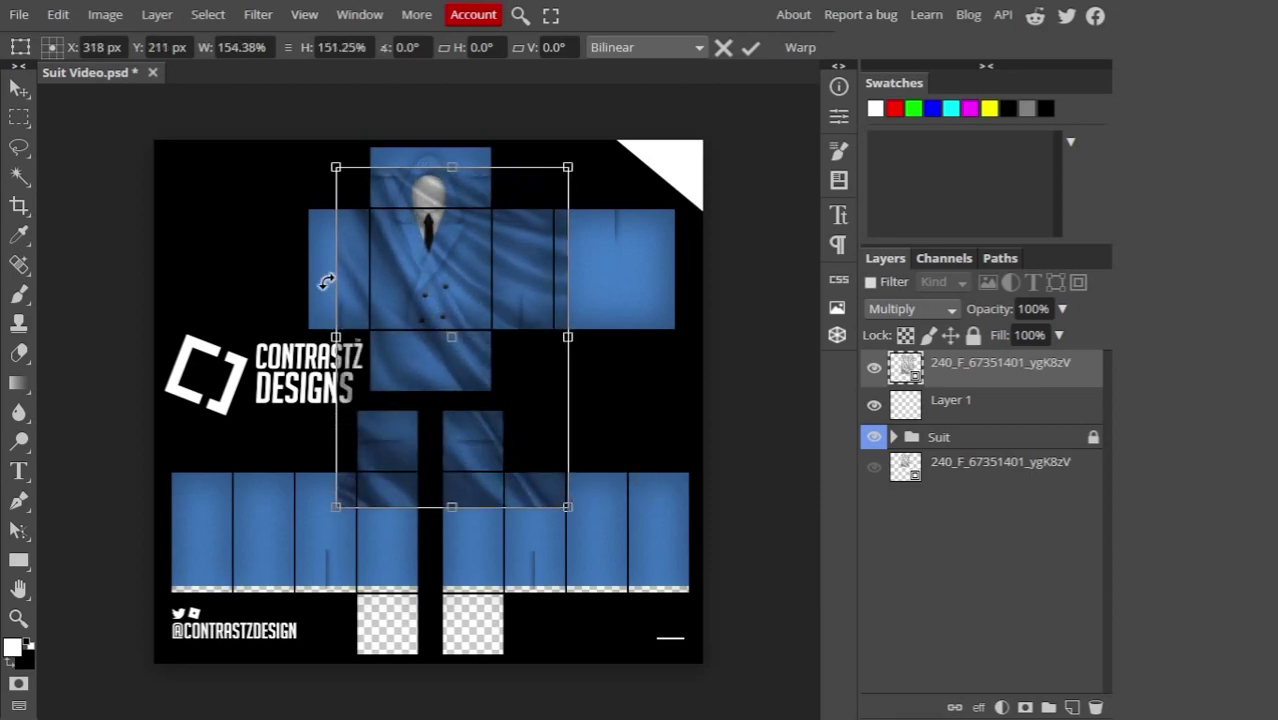
{"action": "key", "text": "Return"}
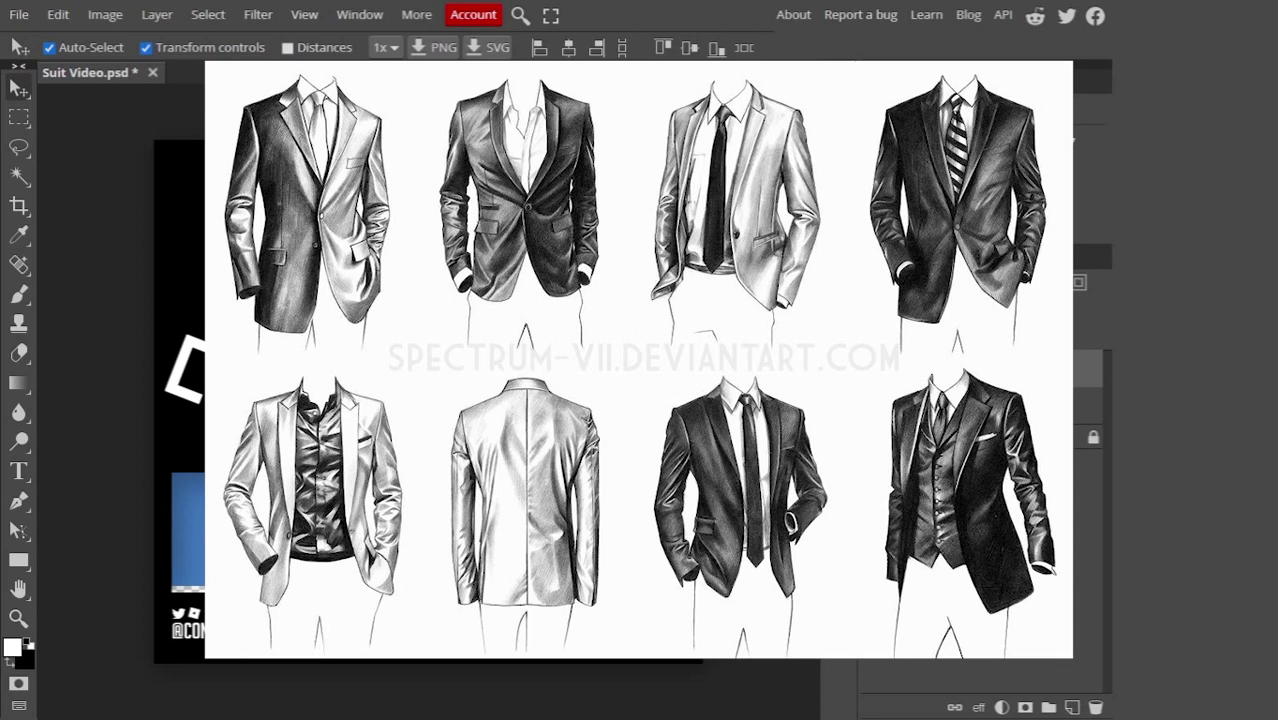
{"action": "key", "text": "ctrl+t"}
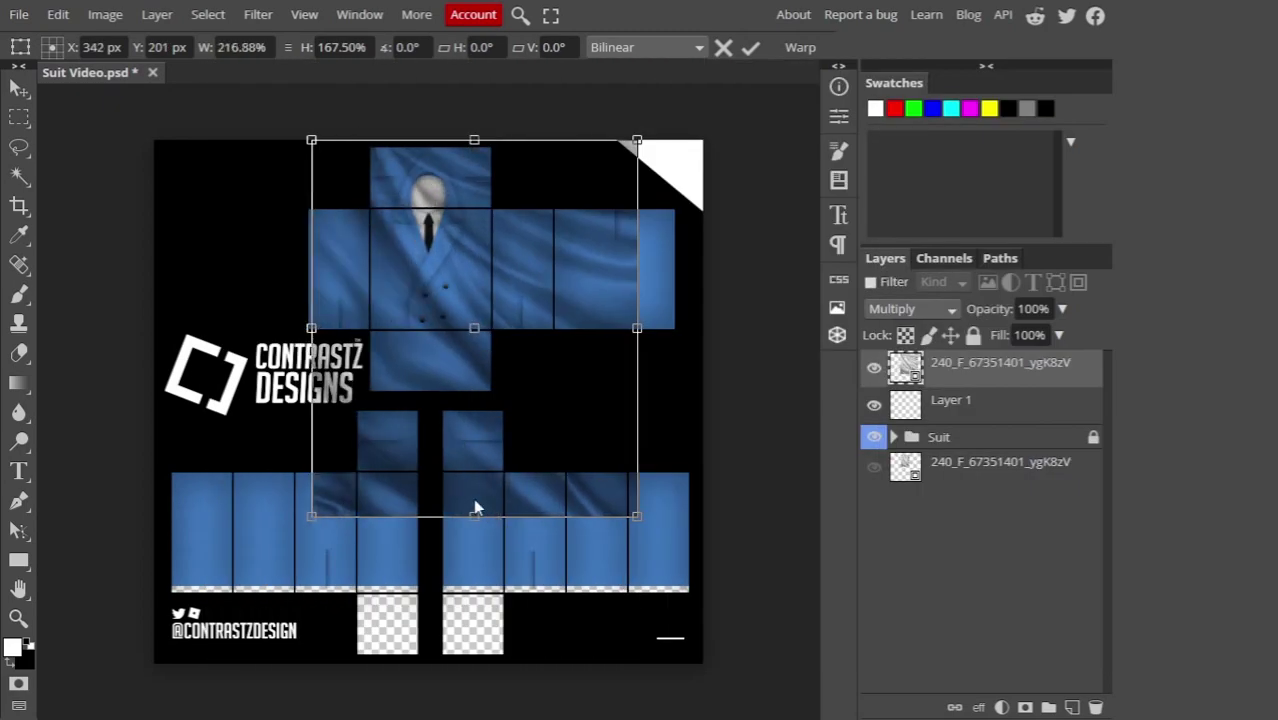
{"action": "left_click_drag", "start_coordinate": [476, 510], "coordinate": [476, 560]}
{"action": "left_click_drag", "start_coordinate": [444, 312], "coordinate": [464, 316]}
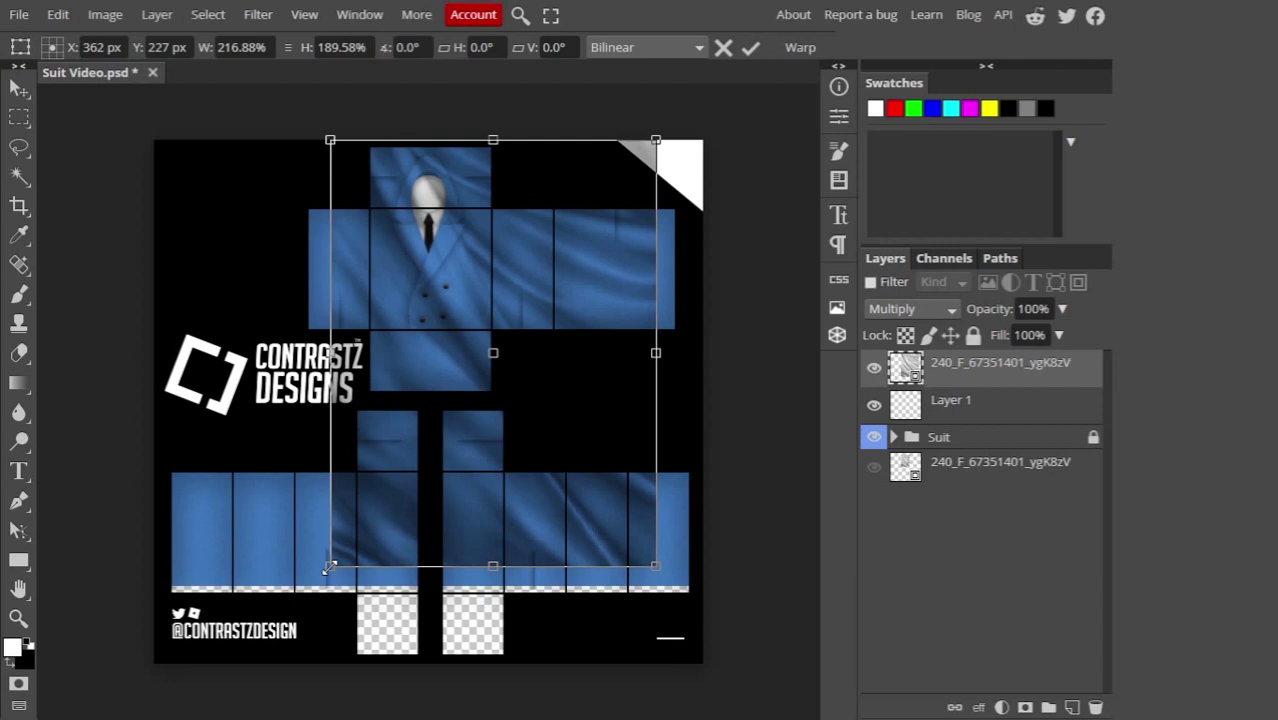
{"action": "left_click_drag", "start_coordinate": [330, 567], "coordinate": [284, 593]}
{"action": "left_click_drag", "start_coordinate": [488, 534], "coordinate": [500, 534]}
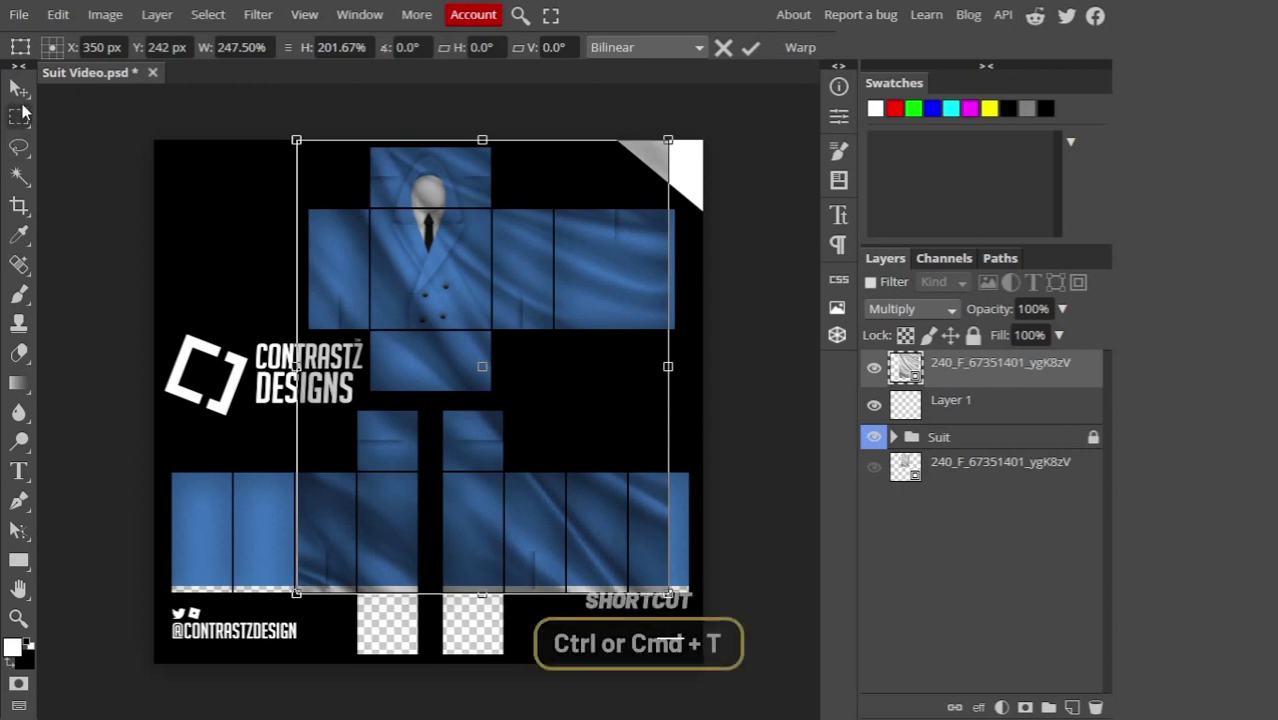
- Warp the silk texture, pulling its right corners outward to cover the suit
{"action": "key", "text": "Return"}
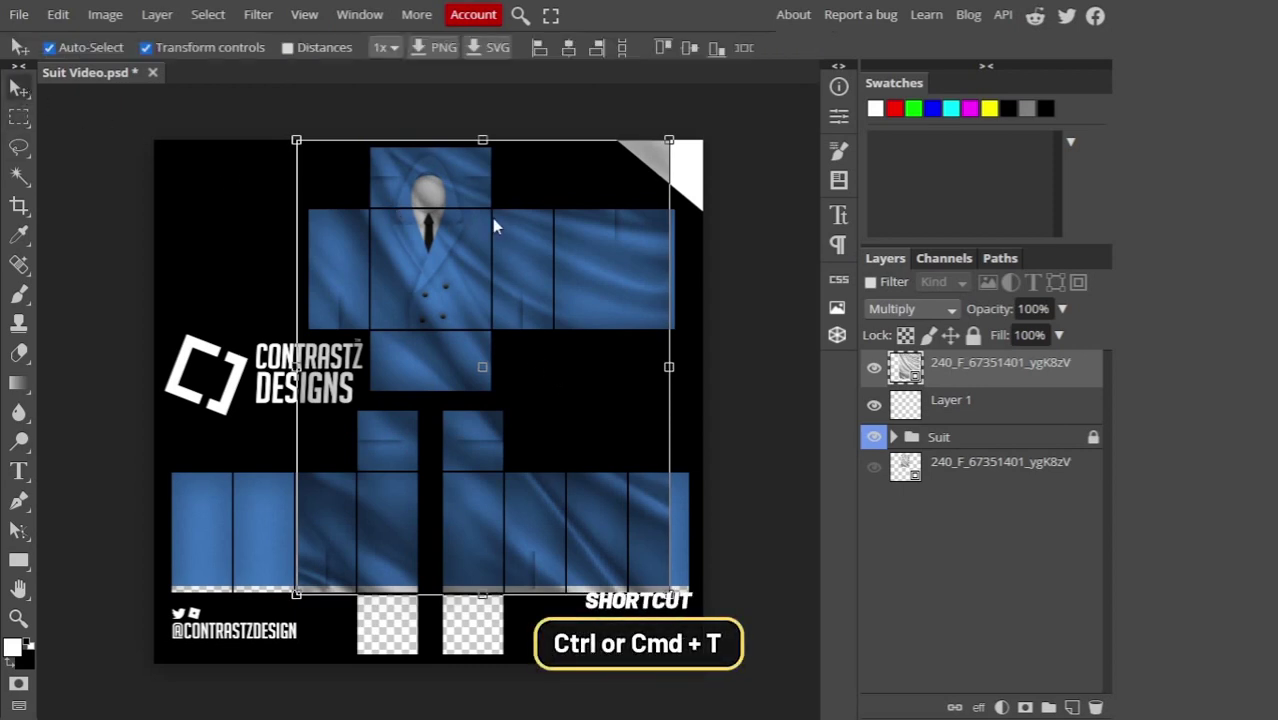
{"action": "key", "text": "ctrl+t"}
{"action": "right_click", "coordinate": [492, 222]}
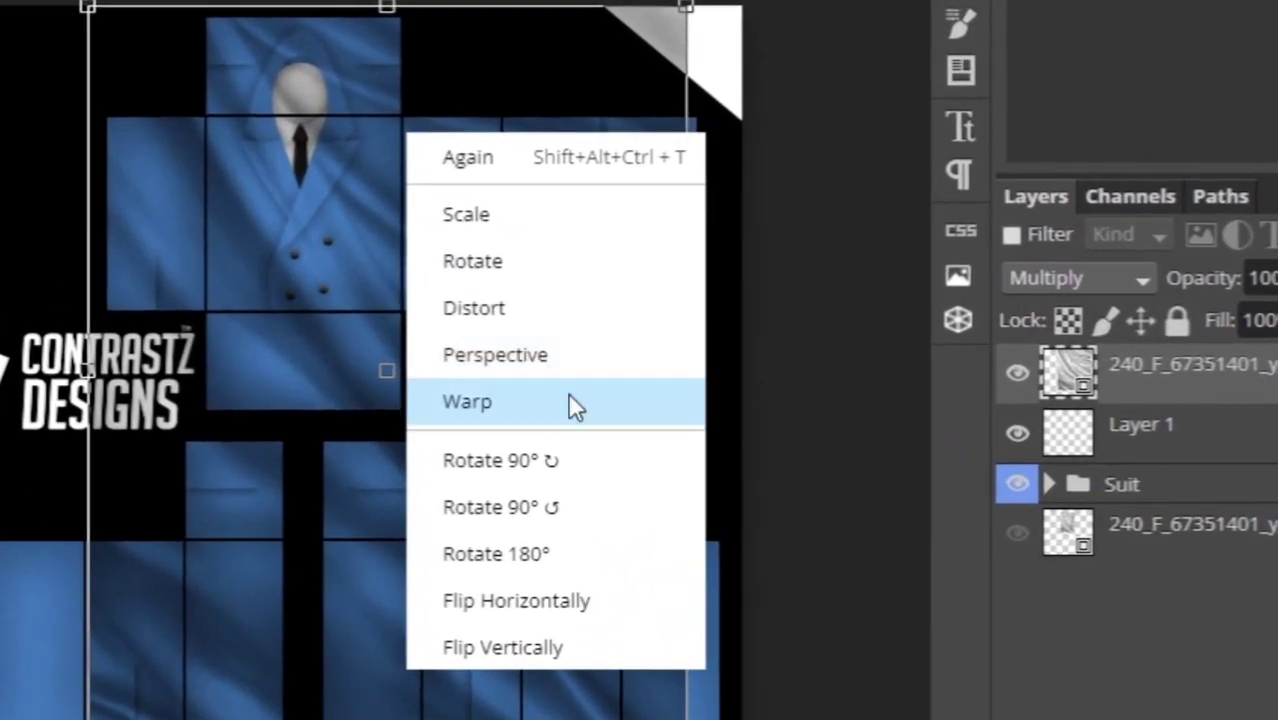
{"action": "left_click", "coordinate": [570, 404]}
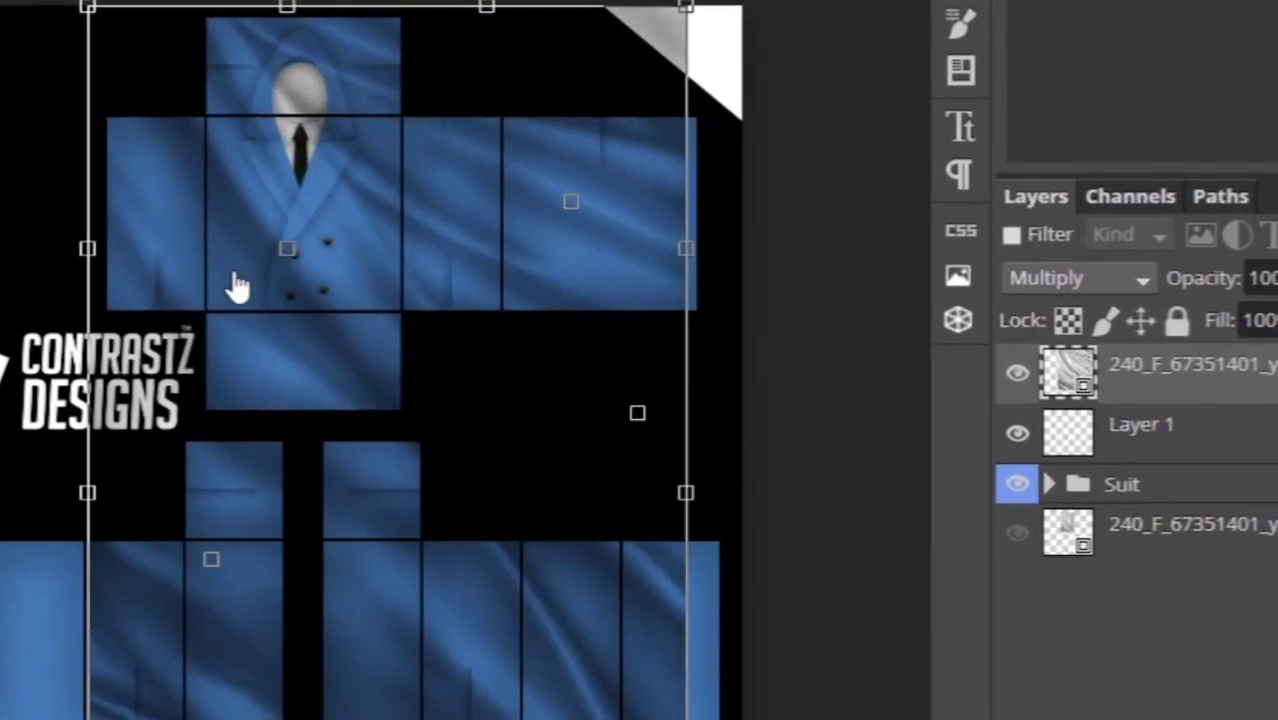
{"action": "left_click_drag", "start_coordinate": [668, 592], "coordinate": [760, 580]}
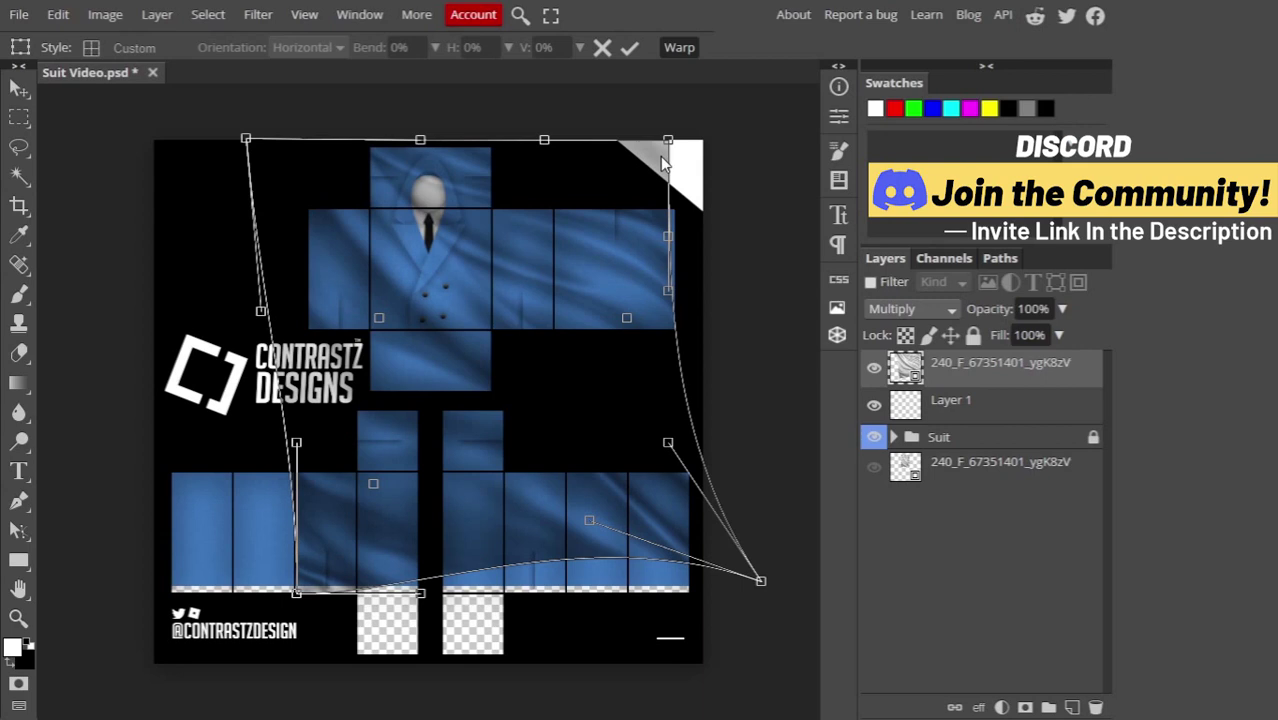
{"action": "left_click_drag", "start_coordinate": [662, 156], "coordinate": [702, 112]}
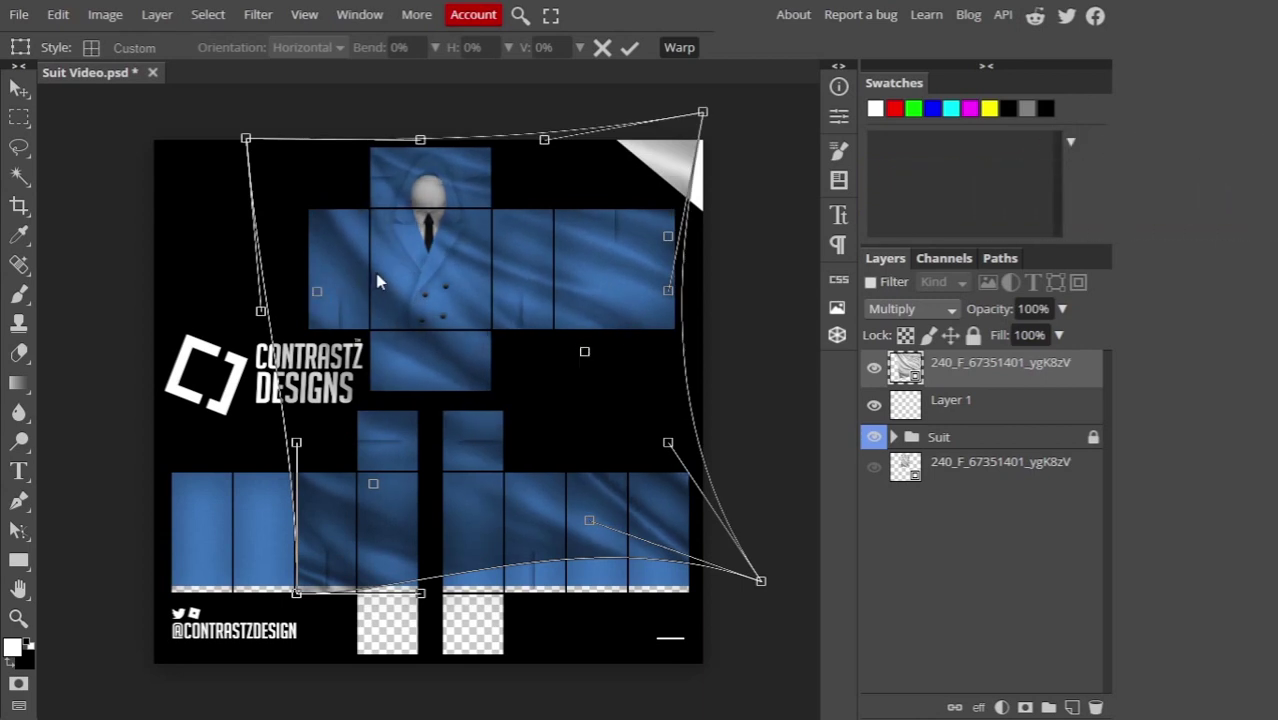
{"action": "key", "text": "Return"}
- Lower the silk layer's fill to 80%
{"action": "left_click", "coordinate": [1030, 335]}
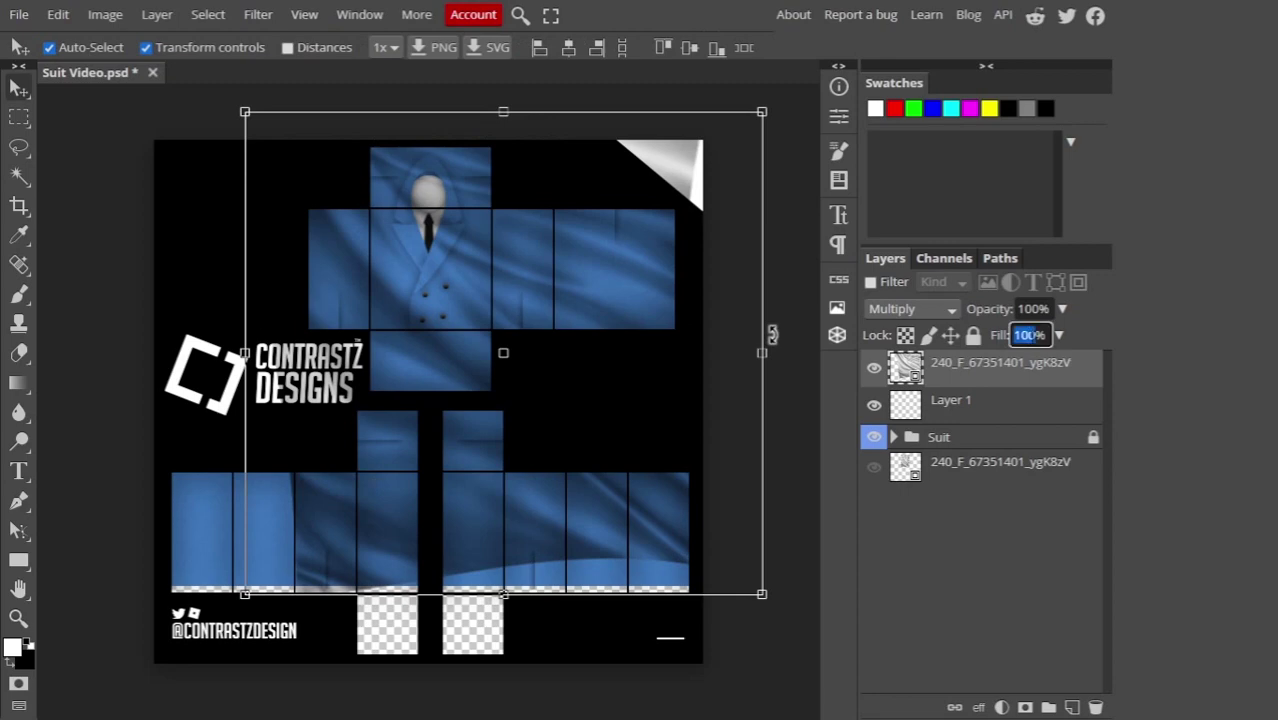
{"action": "type", "text": "80"}
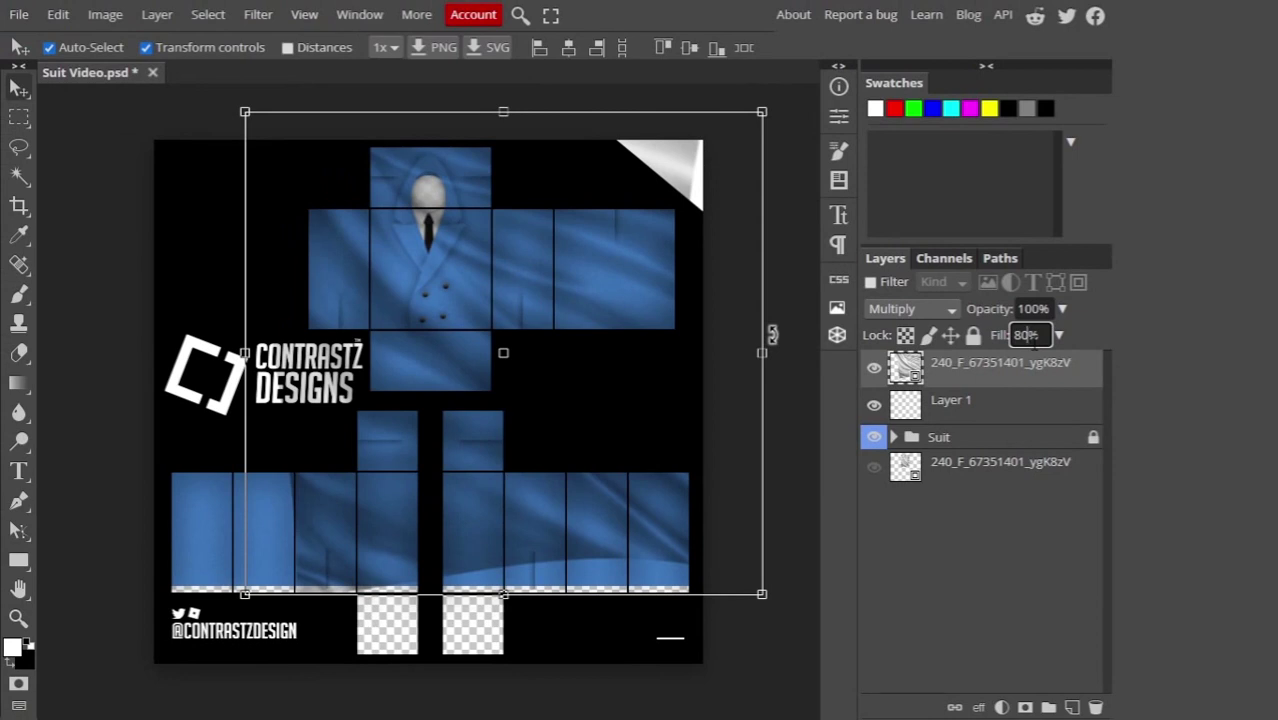
{"action": "key", "text": "Return"}
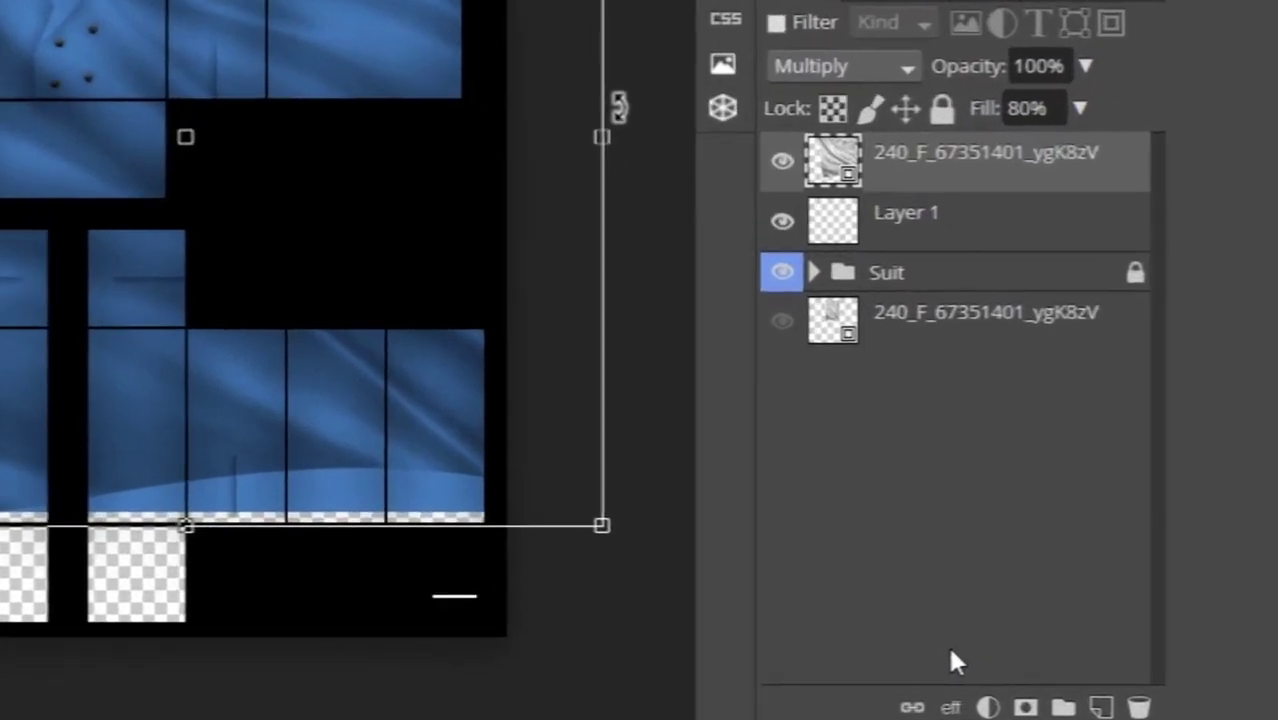
- Add a layer mask to the silk texture and pick a large soft round brush
{"action": "left_click", "coordinate": [1026, 706]}
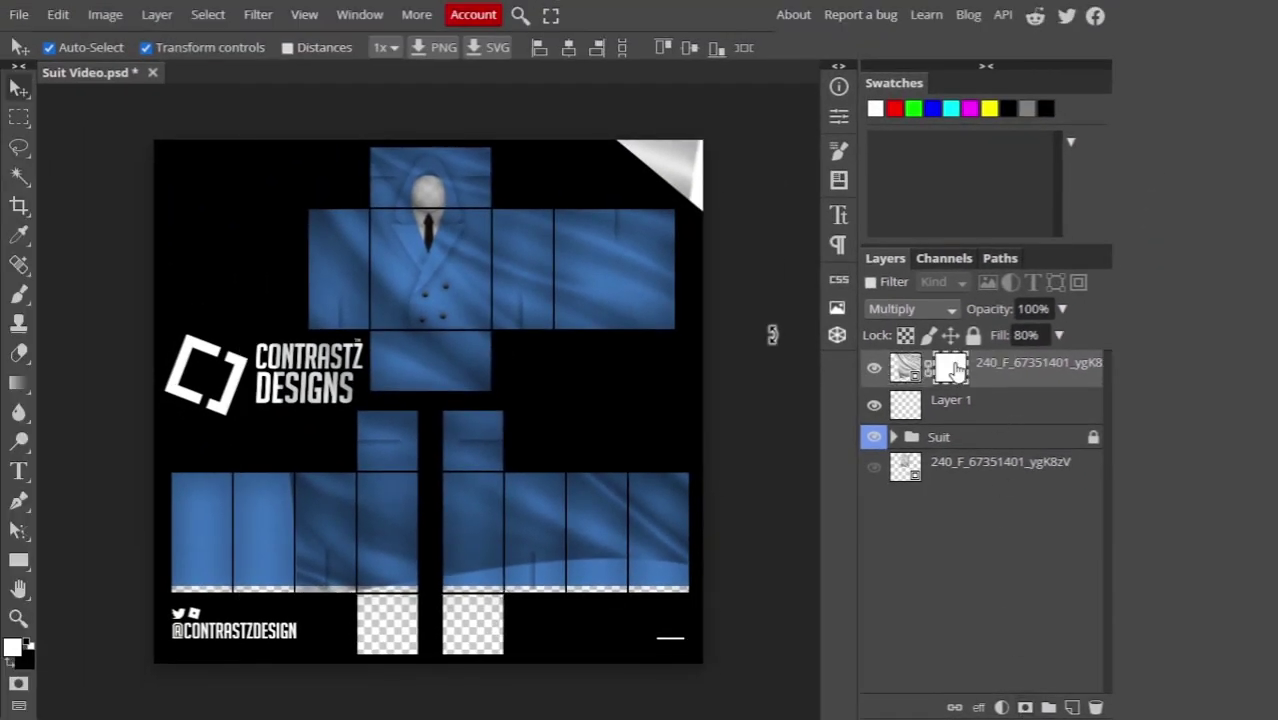
{"action": "key", "text": "b"}
{"action": "right_click", "coordinate": [304, 281]}
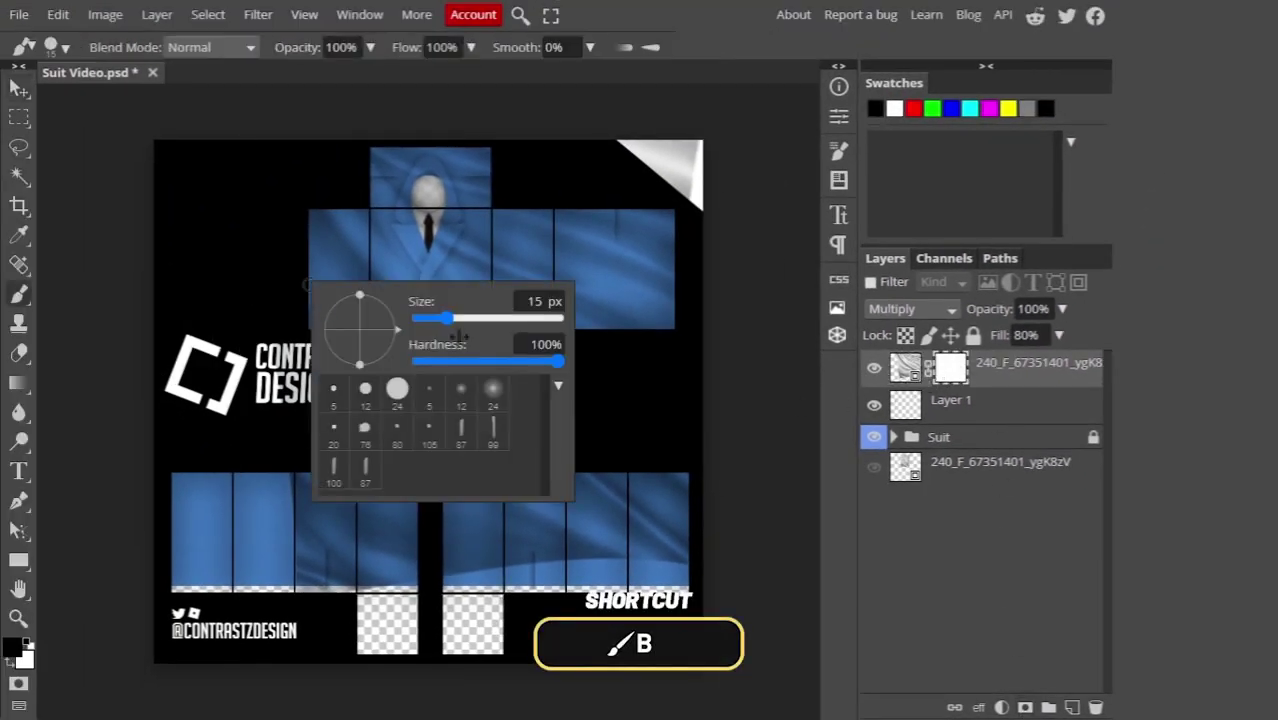
{"action": "left_click", "coordinate": [493, 392]}
{"action": "left_click_drag", "start_coordinate": [448, 326], "coordinate": [466, 320]}
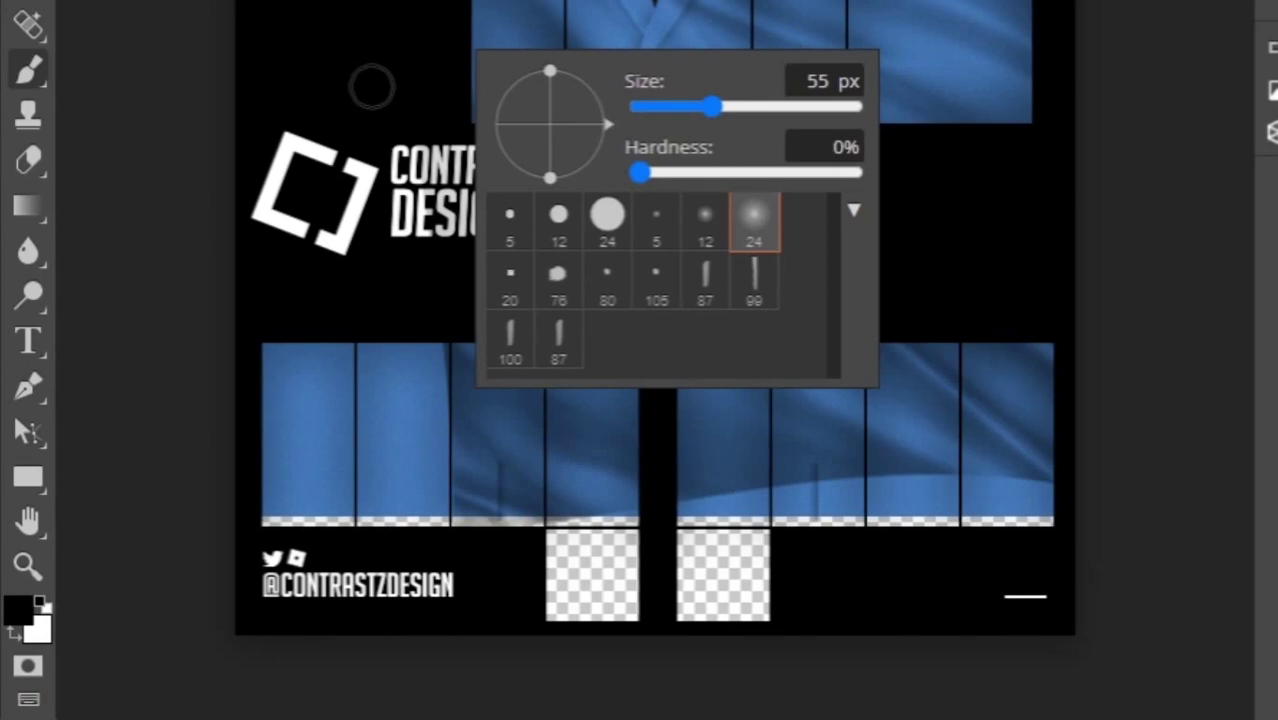
{"action": "key", "text": "Escape"}
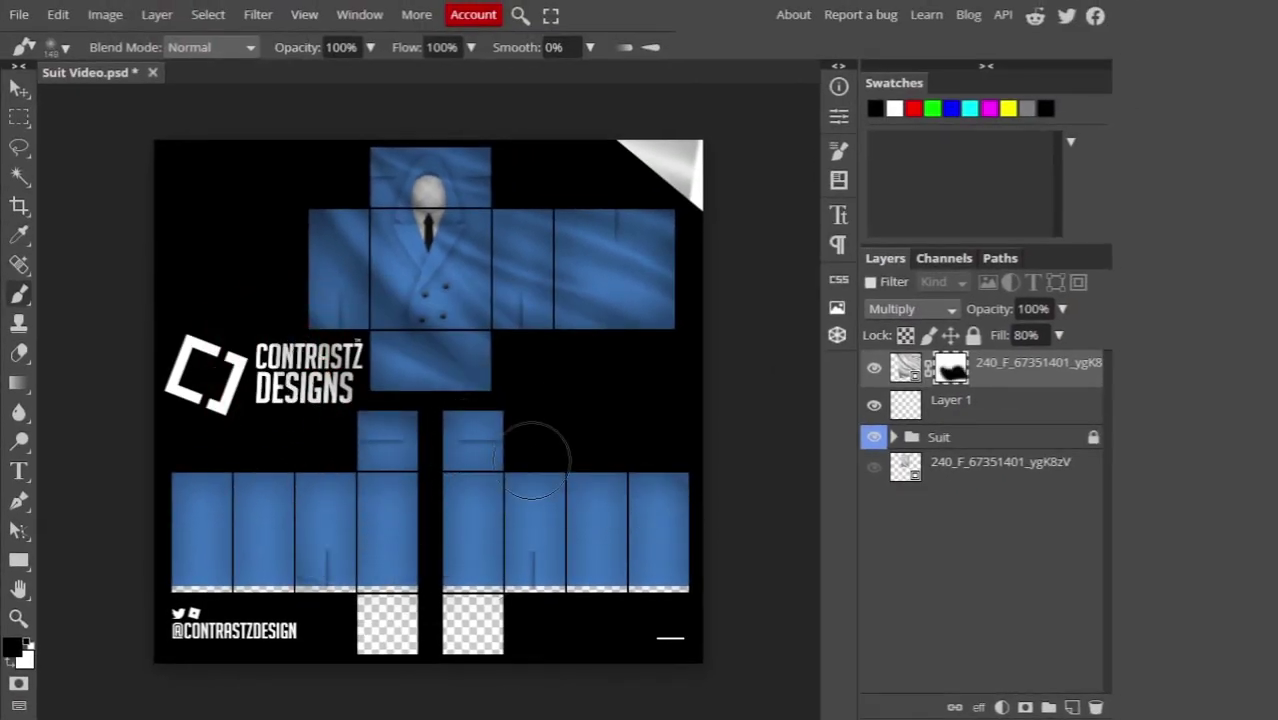
- Paint black on the mask to hide the texture from the face
{"action": "left_click_drag", "start_coordinate": [430, 190], "coordinate": [372, 222]}
{"action": "scroll", "coordinate": [380, 224], "scroll_direction": "up", "scroll_amount": 3}
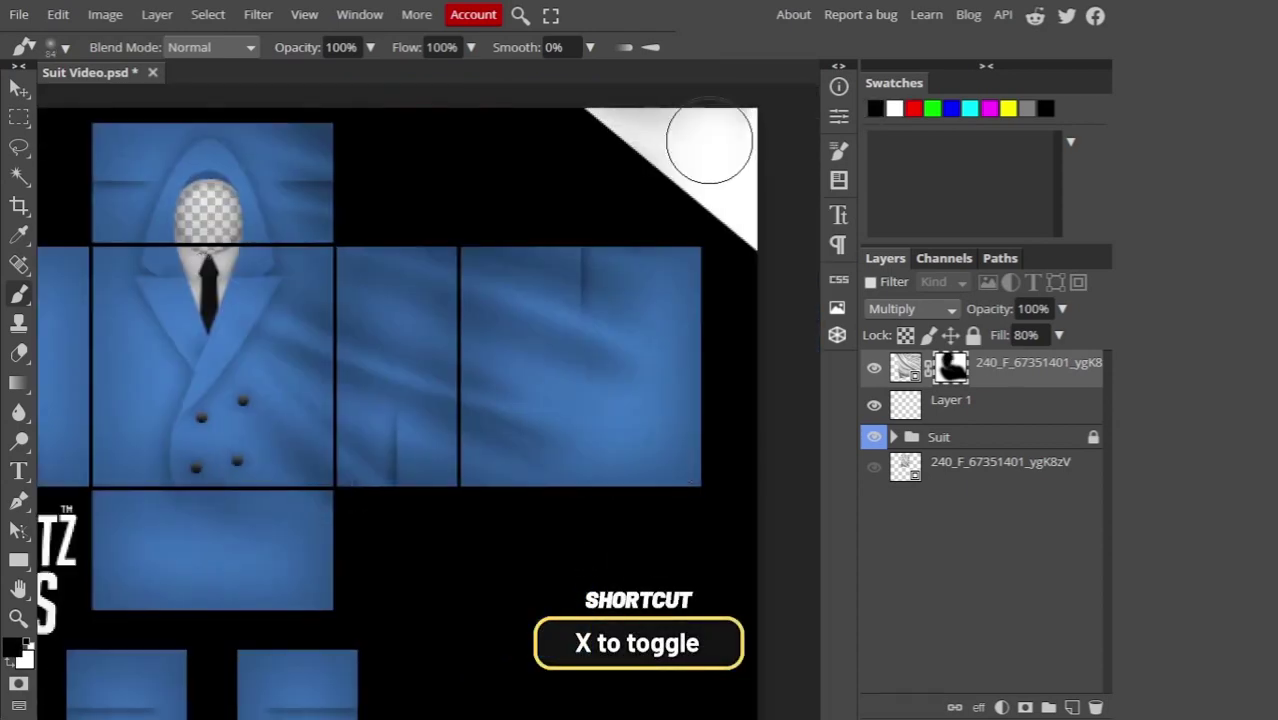
{"action": "key", "text": "x"}
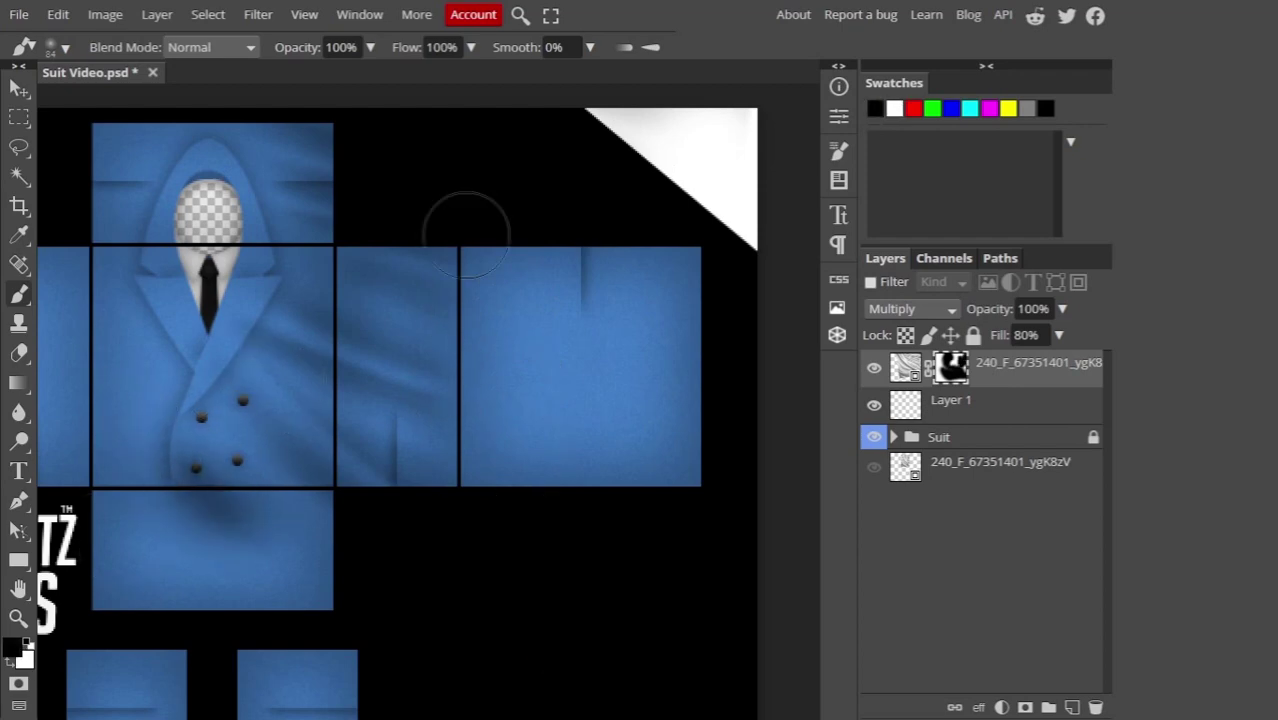
{"action": "key", "text": "x"}
{"action": "key", "text": "x"}
{"action": "key", "text": "x"}
{"action": "key", "text": "x"}
- Create Layer 2 and set a 24 px soft brush
{"action": "key", "text": "v"}
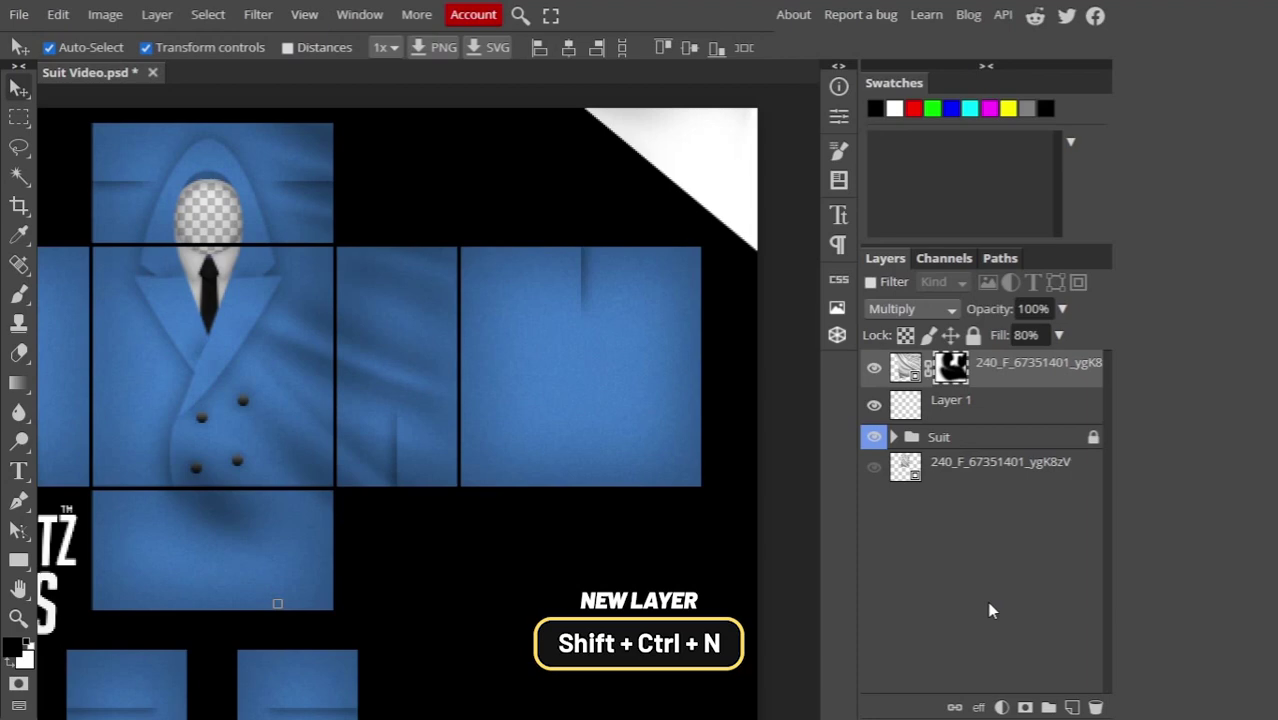
{"action": "left_click", "coordinate": [1068, 708]}
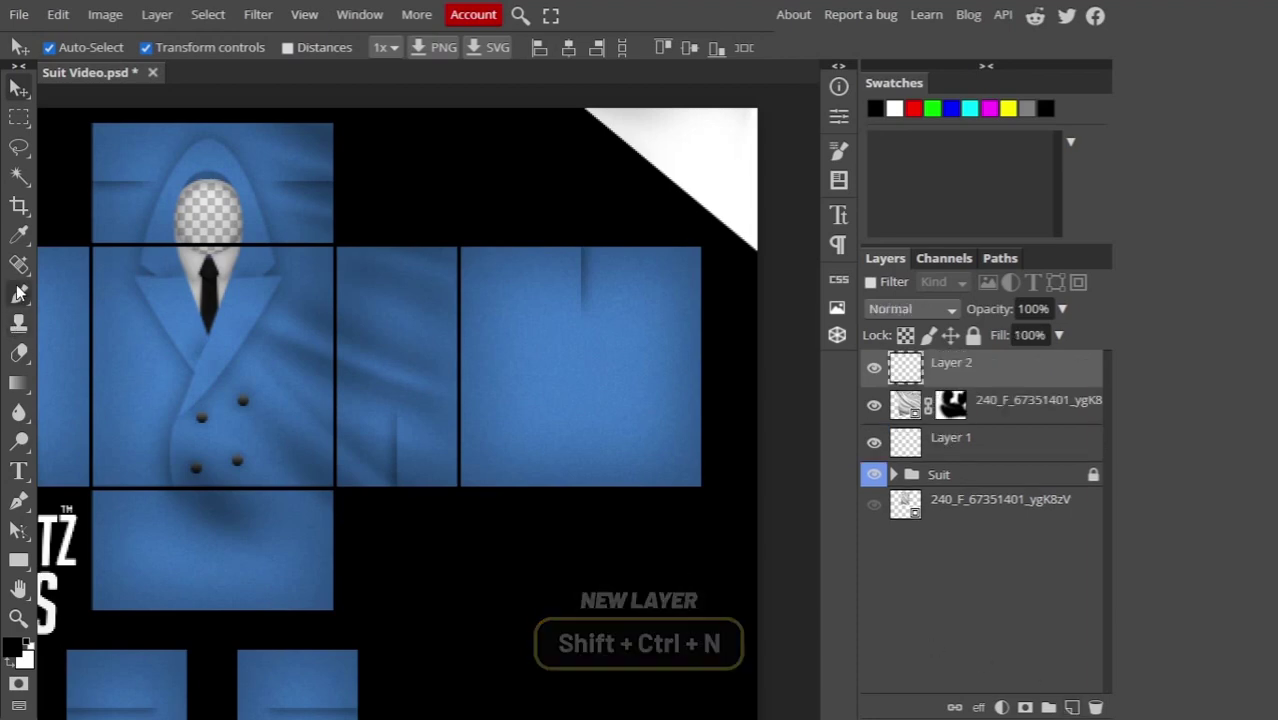
{"action": "key", "text": "b"}
{"action": "right_click", "coordinate": [320, 360]}
{"action": "left_click", "coordinate": [505, 475]}
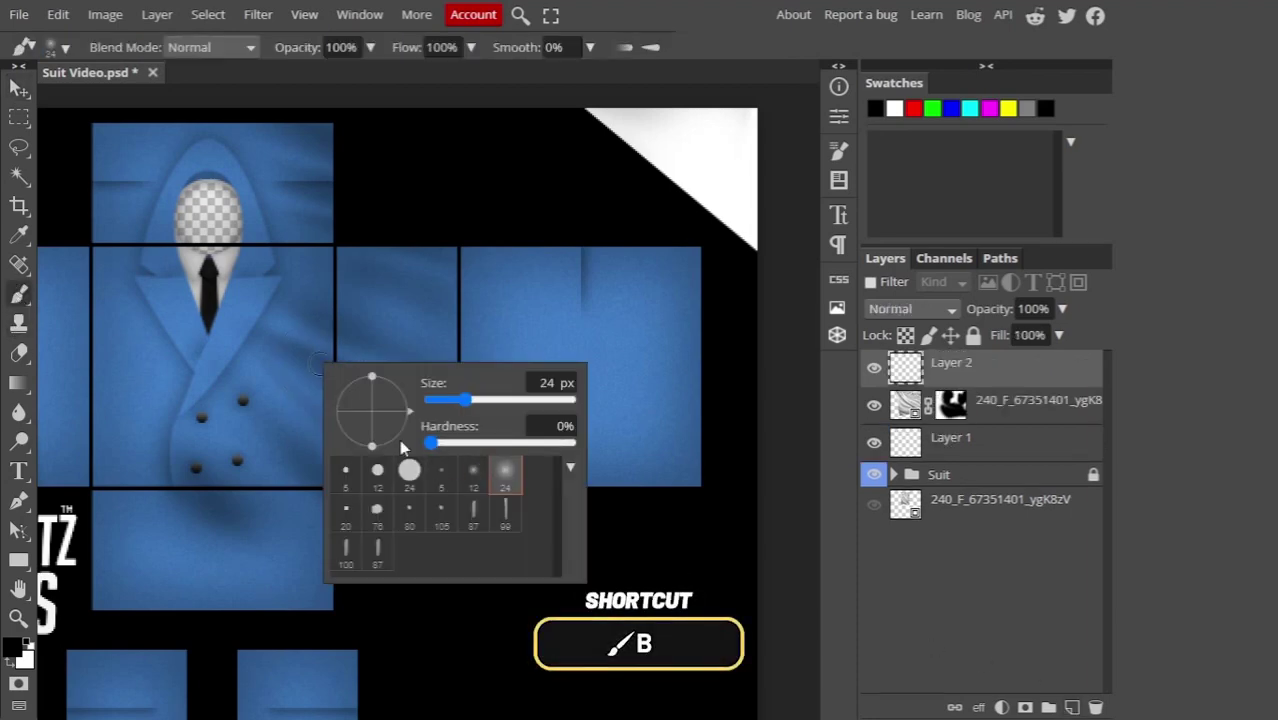
{"action": "key", "text": "Escape"}
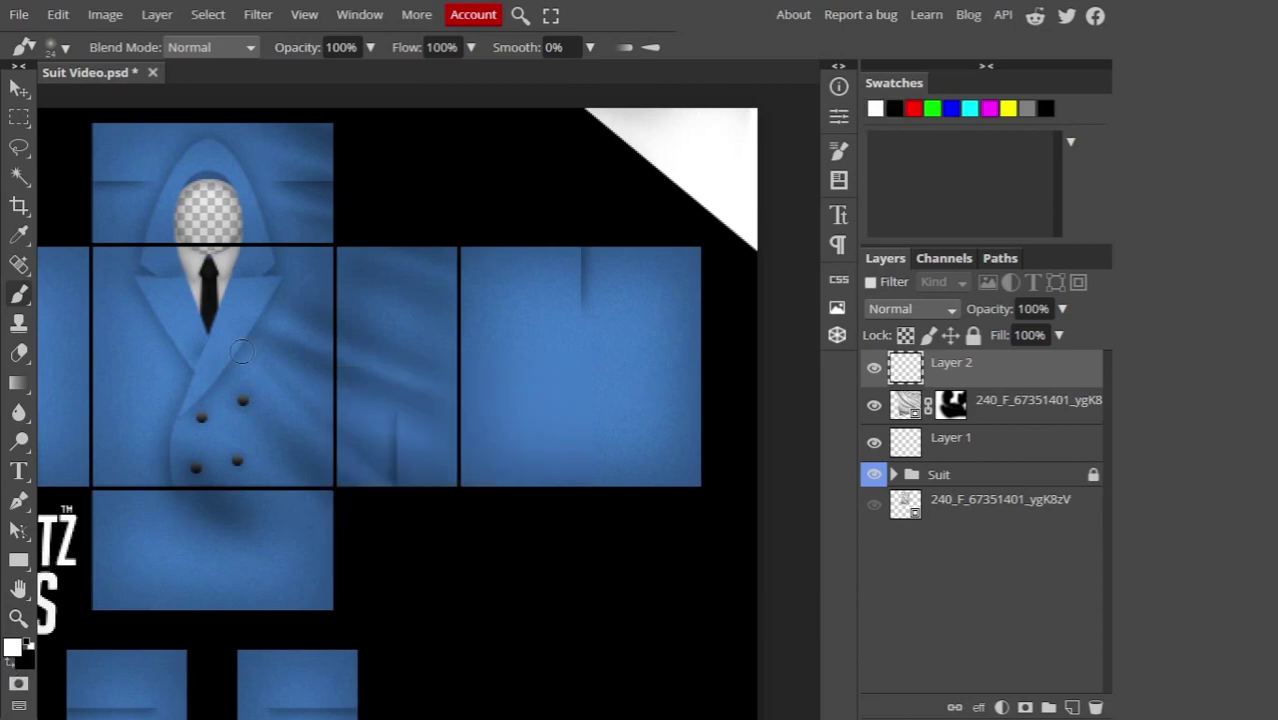
- Paint white diagonal highlight streaks across the jacket and a spot over the buttons
{"action": "key", "text": "x"}
{"action": "scroll", "coordinate": [124, 393], "scroll_direction": "up", "scroll_amount": 2}
{"action": "mouse_move", "coordinate": [400, 245]}
{"action": "left_mouse_down"}
{"action": "mouse_move", "coordinate": [670, 362]}
{"action": "mouse_move", "coordinate": [710, 345]}
{"action": "left_mouse_up"}
{"action": "mouse_move", "coordinate": [395, 375]}
{"action": "left_mouse_down"}
{"action": "mouse_move", "coordinate": [519, 500]}
{"action": "mouse_move", "coordinate": [590, 545]}
{"action": "left_mouse_up"}
{"action": "left_click_drag", "start_coordinate": [270, 450], "coordinate": [308, 487]}
{"action": "scroll", "coordinate": [308, 487], "scroll_direction": "up", "scroll_amount": 3}
{"action": "left_click_drag", "start_coordinate": [375, 150], "coordinate": [535, 178]}
{"action": "left_click_drag", "start_coordinate": [610, 240], "coordinate": [712, 308]}
{"action": "left_click_drag", "start_coordinate": [495, 325], "coordinate": [643, 385]}
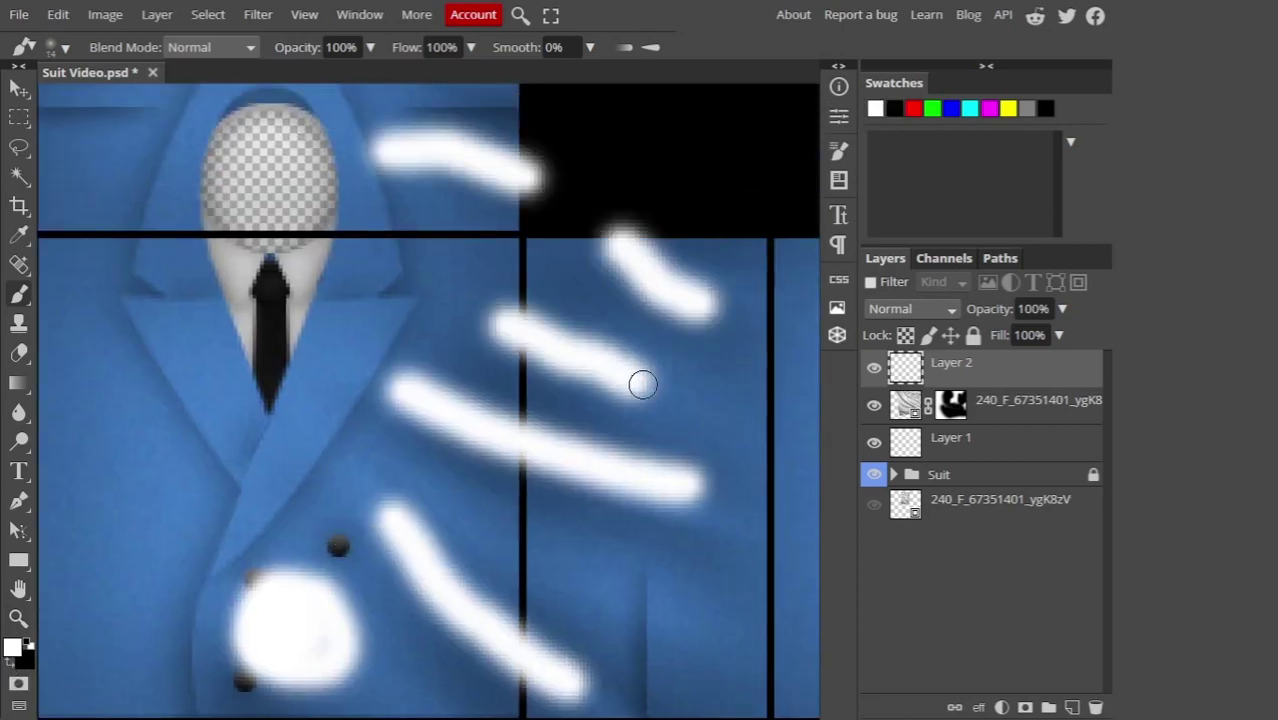
- Partly erase the white streaks to fade them
{"action": "key", "text": "e"}
{"action": "left_click_drag", "start_coordinate": [490, 325], "coordinate": [650, 390]}
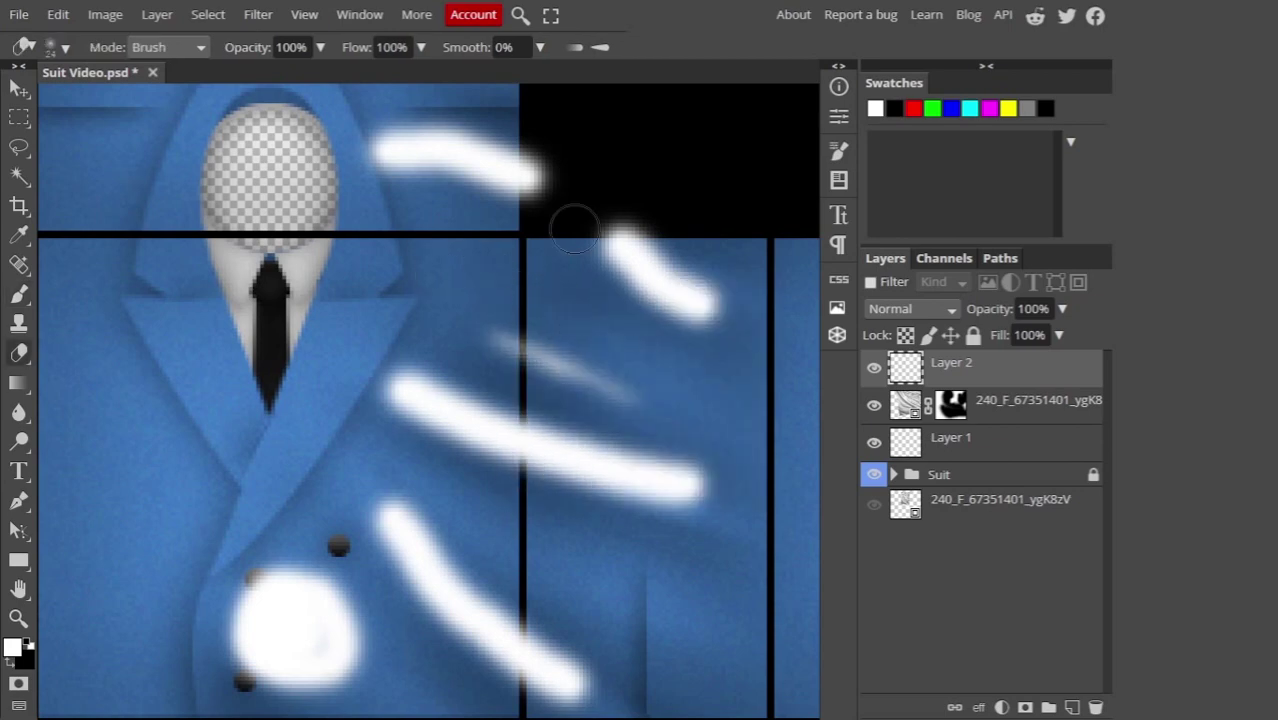
{"action": "mouse_move", "coordinate": [600, 230]}
{"action": "left_mouse_down"}
{"action": "mouse_move", "coordinate": [755, 323]}
{"action": "mouse_move", "coordinate": [380, 160]}
{"action": "left_mouse_up"}
{"action": "left_click_drag", "start_coordinate": [560, 360], "coordinate": [390, 410]}
{"action": "key", "text": "b"}
{"action": "left_click_drag", "start_coordinate": [485, 320], "coordinate": [640, 400]}
{"action": "key", "text": "e"}
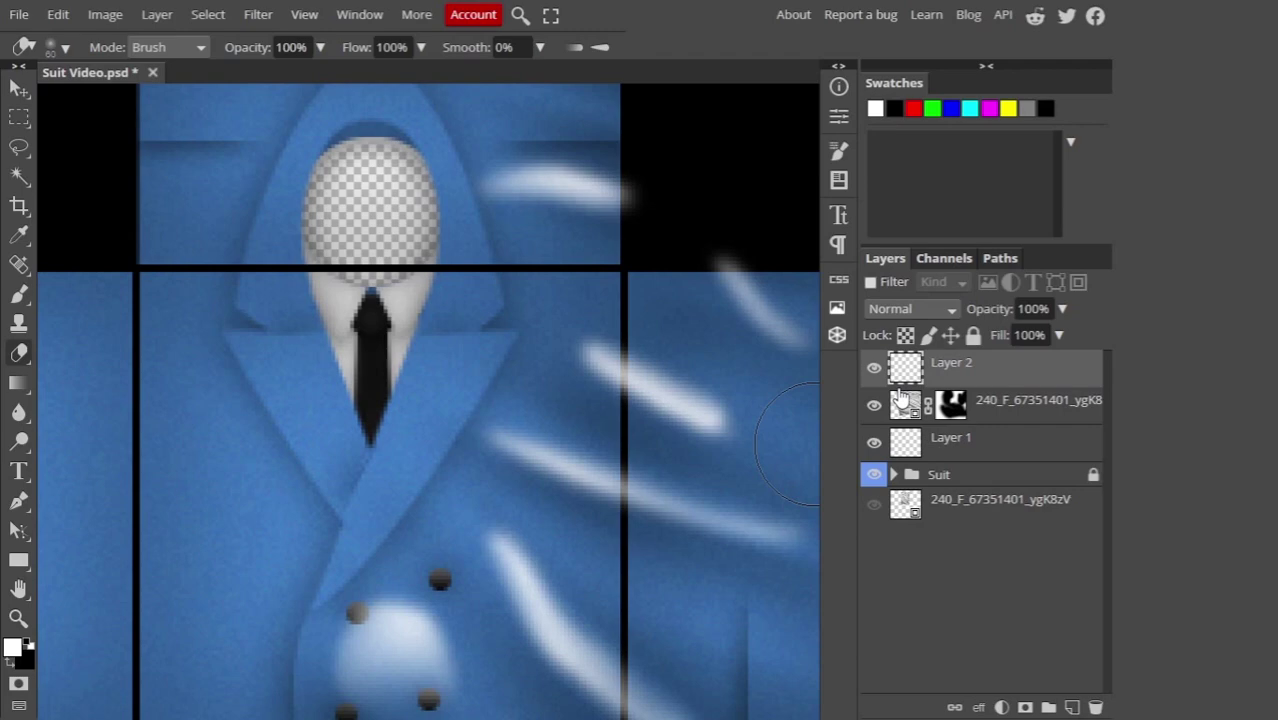
- Blend the highlight layer as Overlay and apply an 8 px Gaussian Blur
{"action": "left_click", "coordinate": [912, 308]}
{"action": "left_click", "coordinate": [895, 591]}
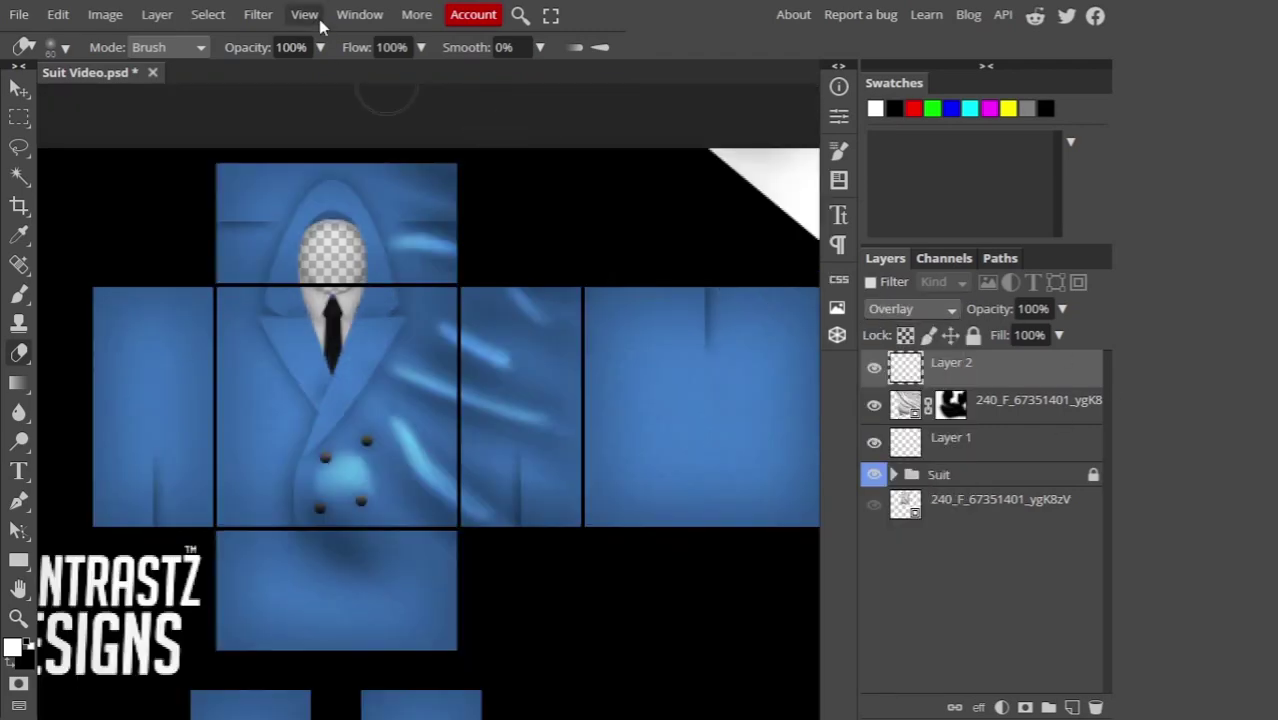
{"action": "left_click", "coordinate": [272, 24]}
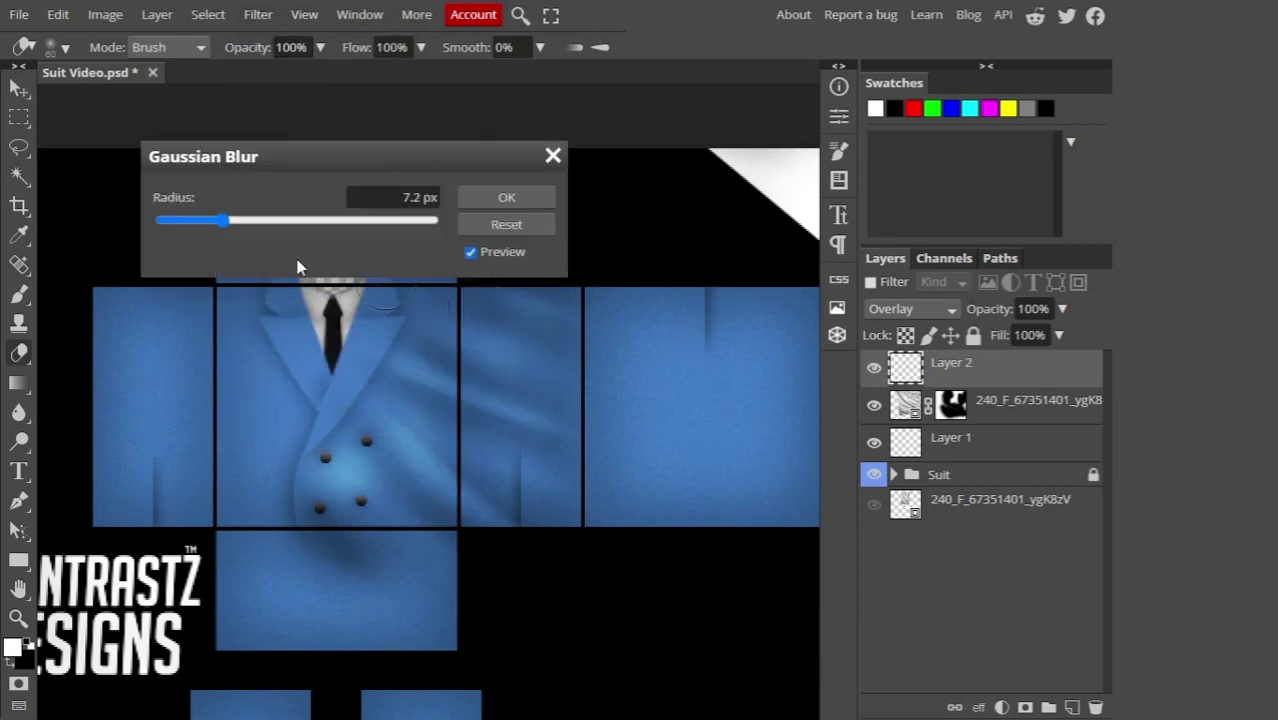
{"action": "left_click_drag", "start_coordinate": [222, 220], "coordinate": [218, 231]}
{"action": "left_click_drag", "start_coordinate": [250, 156], "coordinate": [744, 173]}
{"action": "left_click_drag", "start_coordinate": [716, 238], "coordinate": [722, 234]}
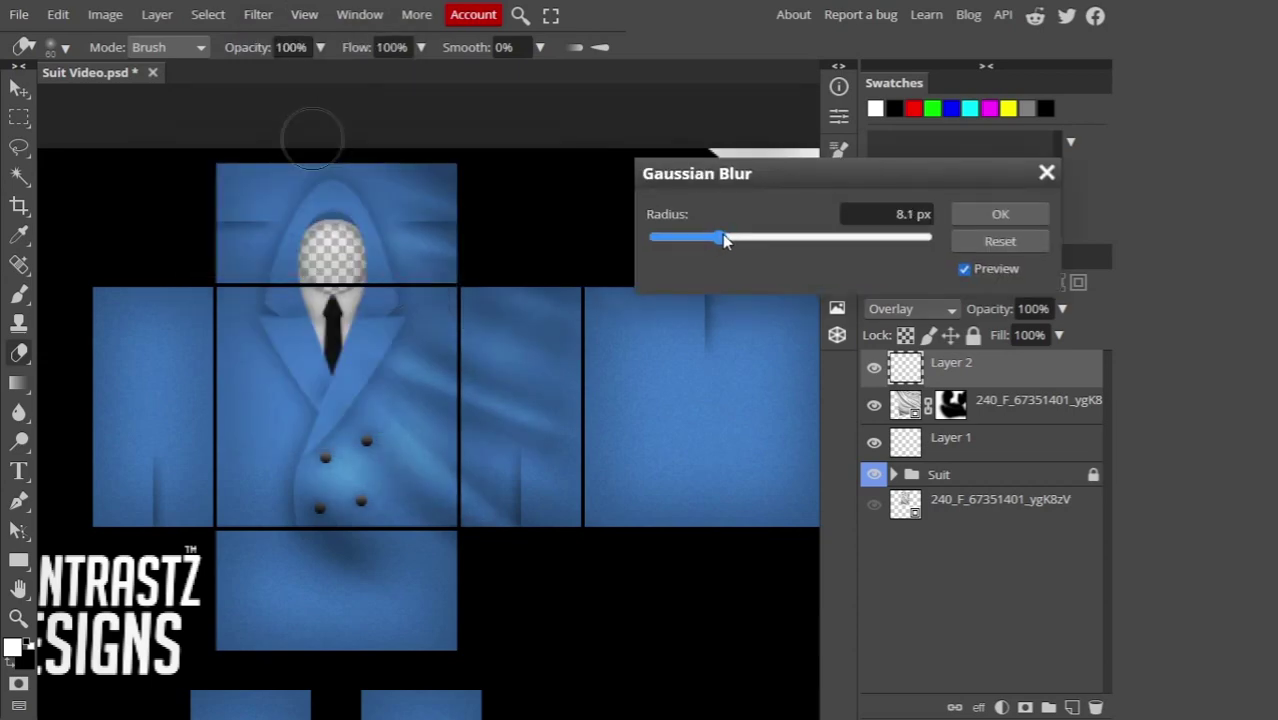
{"action": "left_click", "coordinate": [1000, 214]}
{"action": "key", "text": "v"}
{"action": "key", "text": "ctrl+minus"}
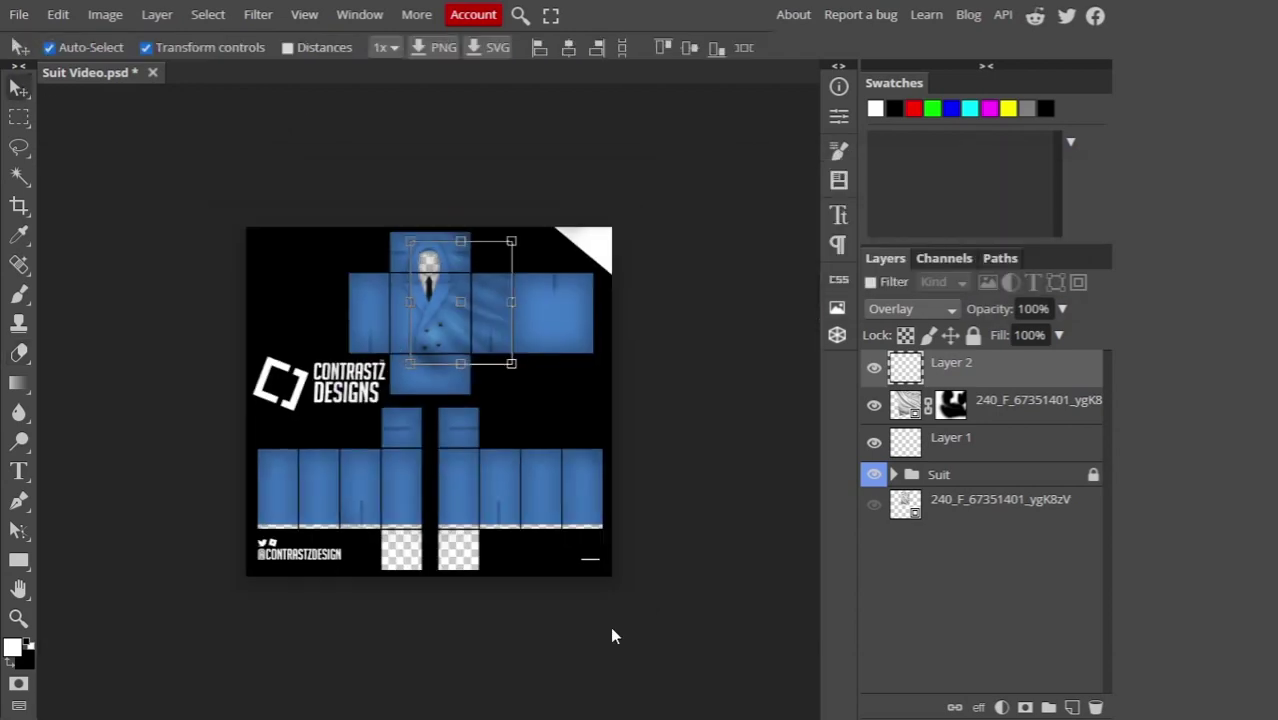
- Lower the highlight layer's opacity to 47%
{"action": "scroll", "coordinate": [479, 305], "scroll_direction": "up", "scroll_amount": 5}
{"action": "scroll", "coordinate": [385, 337], "scroll_direction": "down", "scroll_amount": 1}
{"action": "scroll", "coordinate": [385, 337], "scroll_direction": "down", "scroll_amount": 1}
{"action": "left_click", "coordinate": [1062, 309]}
{"action": "left_click_drag", "start_coordinate": [1068, 336], "coordinate": [1020, 349]}
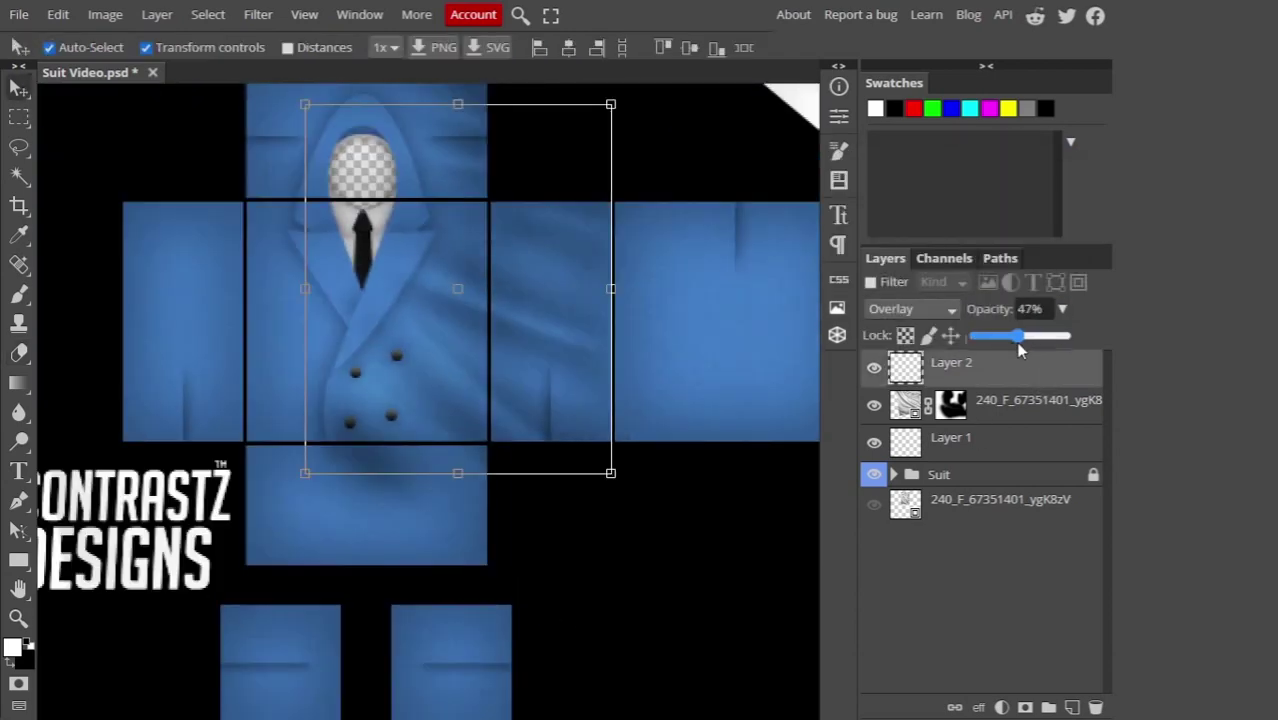
- Move the spare texture copy to the top, then enlarge and rotate it across the suit
{"action": "key", "text": "ctrl+0"}
{"action": "left_click_drag", "start_coordinate": [1000, 505], "coordinate": [980, 365]}
{"action": "key", "text": "ctrl+plus"}
{"action": "left_click_drag", "start_coordinate": [428, 356], "coordinate": [668, 285]}
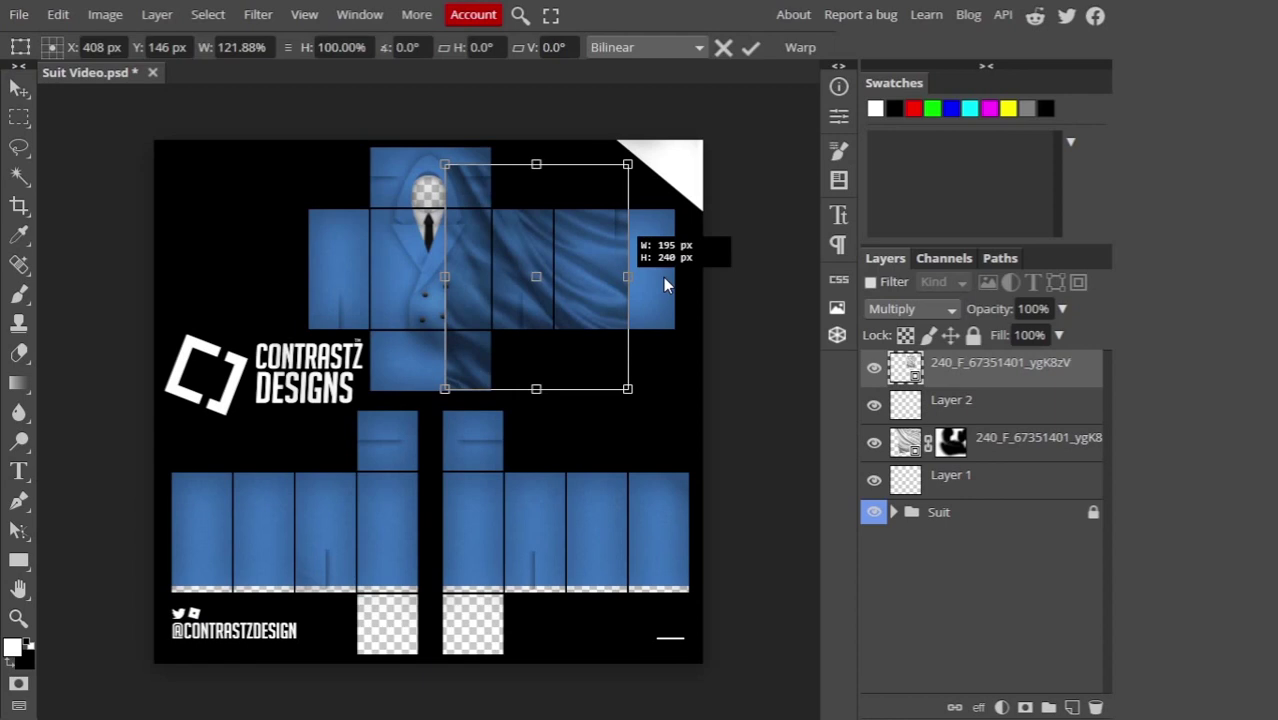
{"action": "left_click_drag", "start_coordinate": [444, 164], "coordinate": [357, 120]}
{"action": "mouse_move", "coordinate": [522, 385]}
{"action": "left_mouse_down"}
{"action": "mouse_move", "coordinate": [522, 456]}
{"action": "mouse_move", "coordinate": [459, 497]}
{"action": "left_mouse_up"}
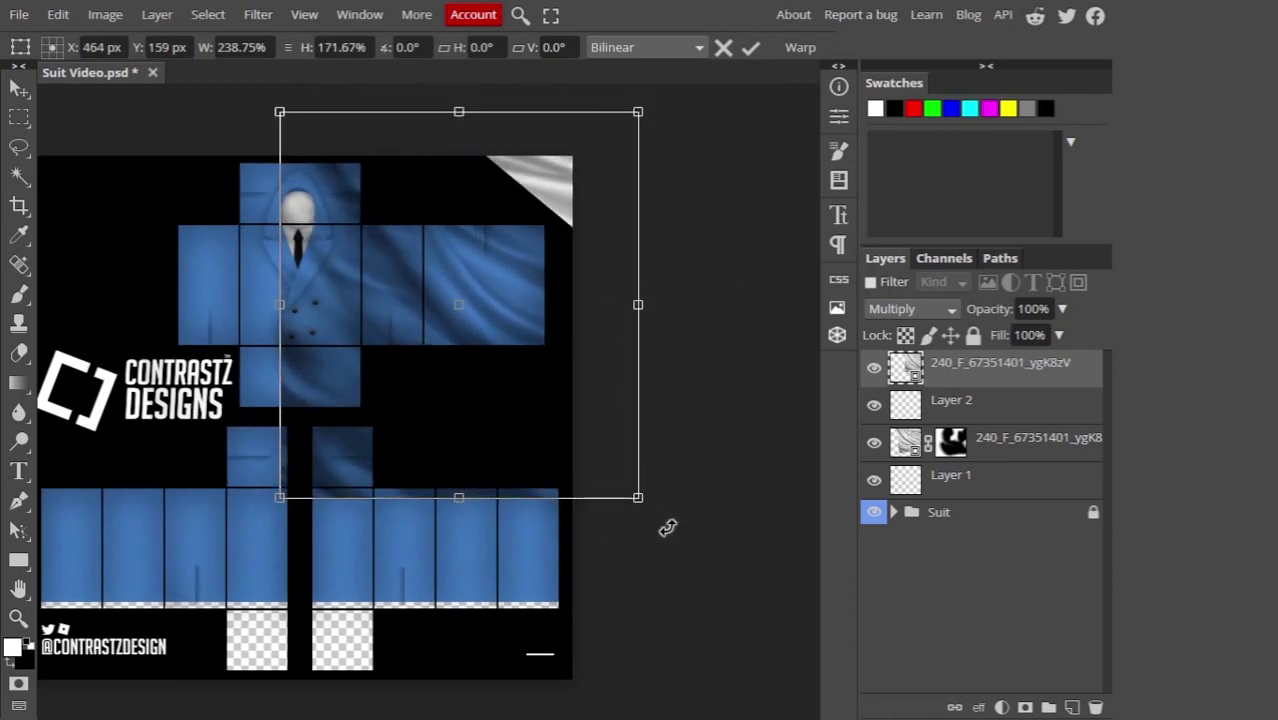
{"action": "mouse_move", "coordinate": [667, 528]}
{"action": "left_mouse_down"}
{"action": "mouse_move", "coordinate": [708, 493]}
{"action": "mouse_move", "coordinate": [778, 260]}
{"action": "left_mouse_up"}
{"action": "key", "text": "Return"}
{"action": "mouse_move", "coordinate": [458, 566]}
{"action": "left_mouse_down"}
{"action": "mouse_move", "coordinate": [499, 562]}
{"action": "mouse_move", "coordinate": [513, 488]}
{"action": "left_mouse_up"}
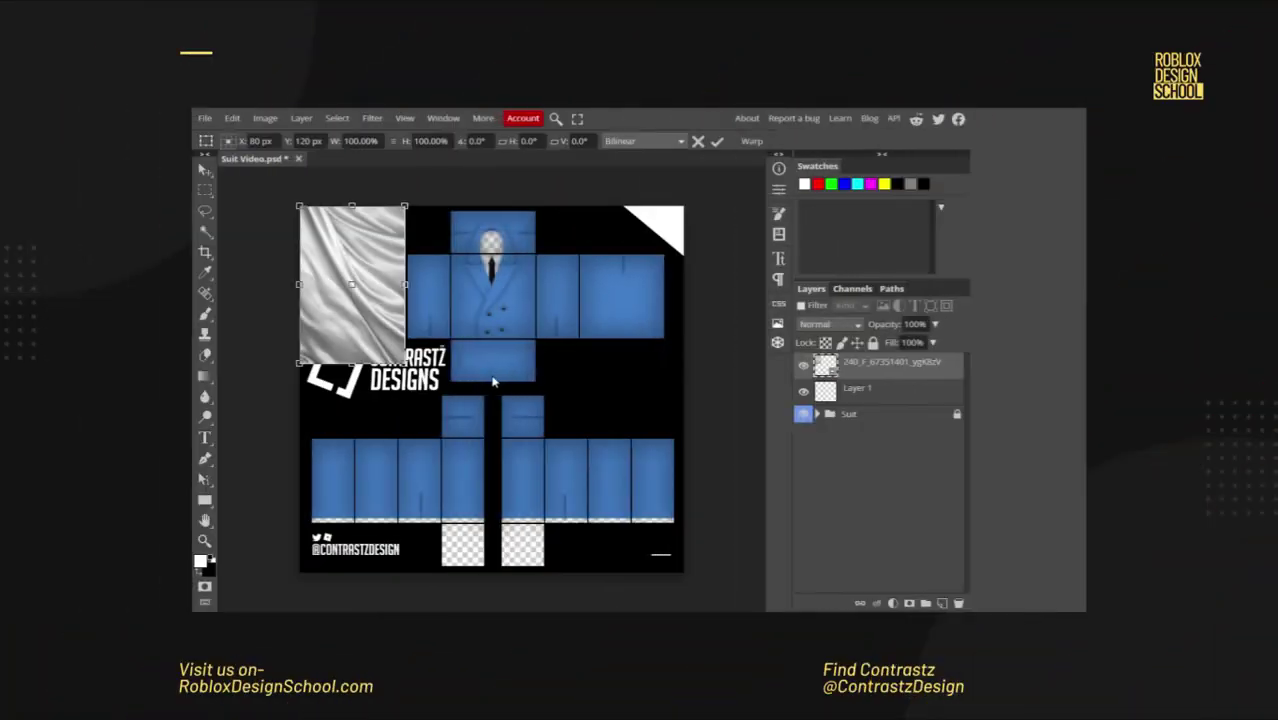
- Move the silk texture onto the suit torso and set it to Multiply
{"action": "left_click_drag", "start_coordinate": [397, 346], "coordinate": [524, 366]}
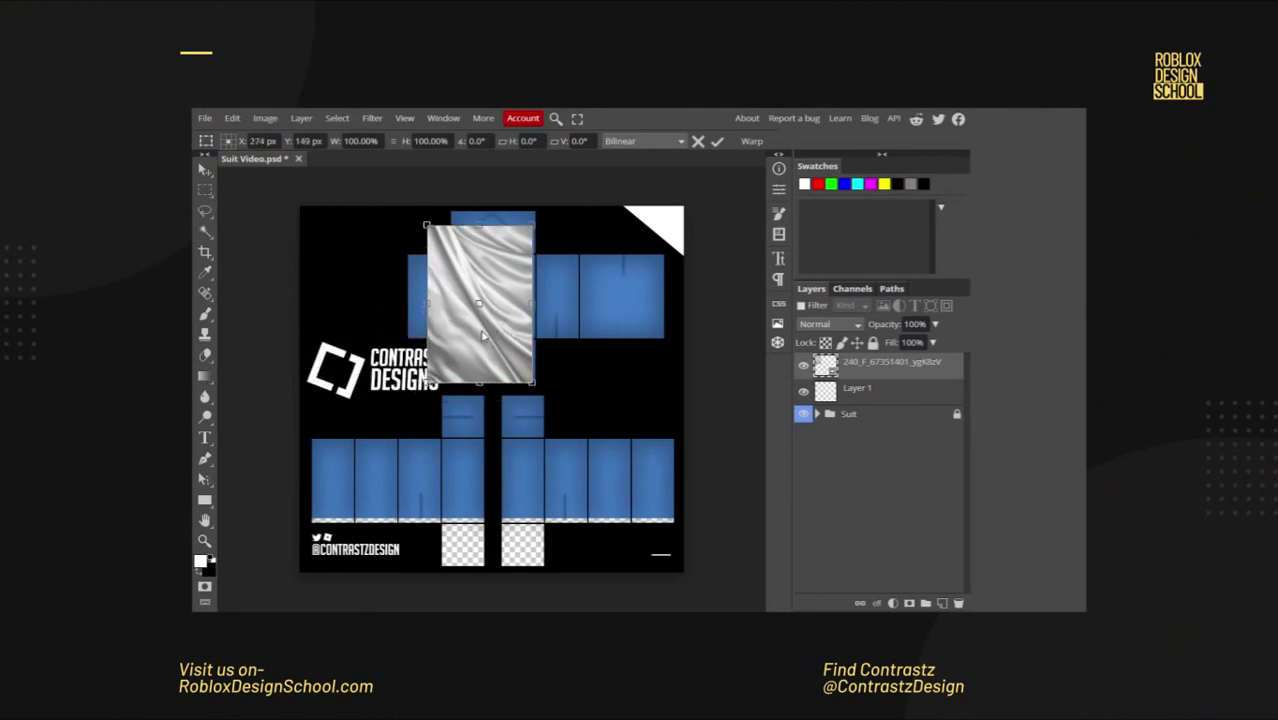
{"action": "key", "text": "Return"}
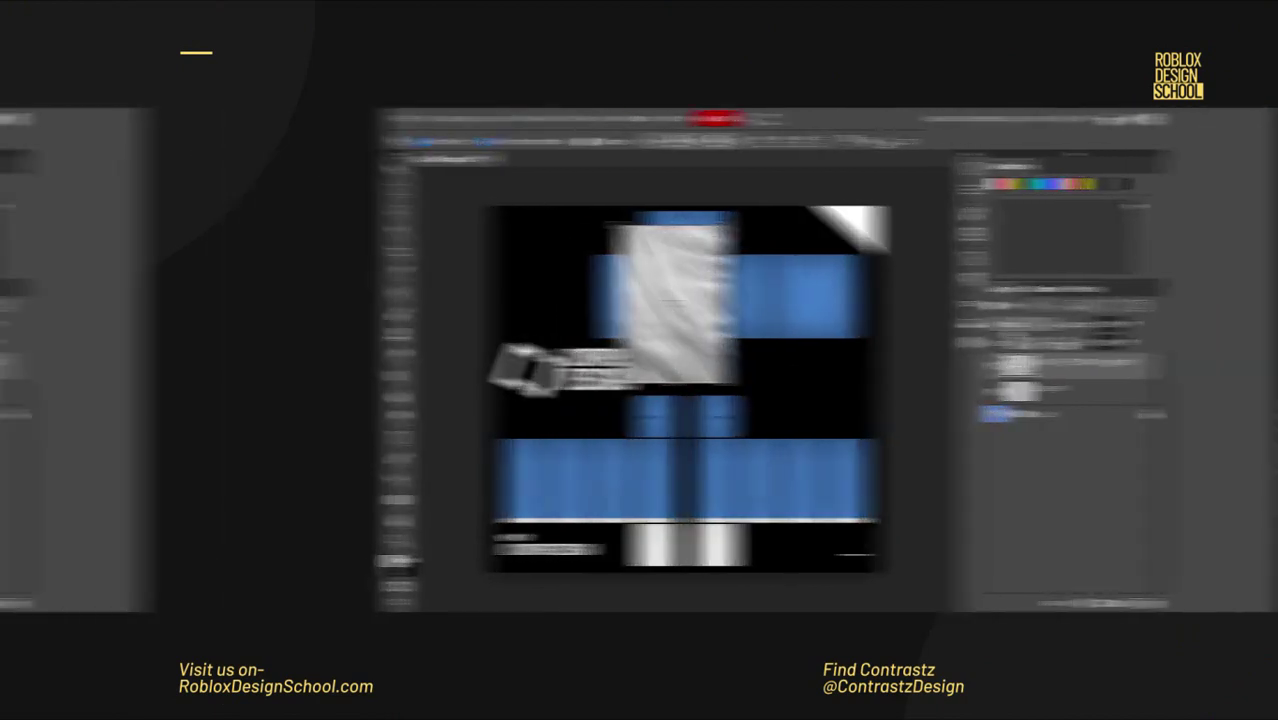
{"action": "left_click", "coordinate": [817, 325]}
{"action": "left_click", "coordinate": [816, 387]}
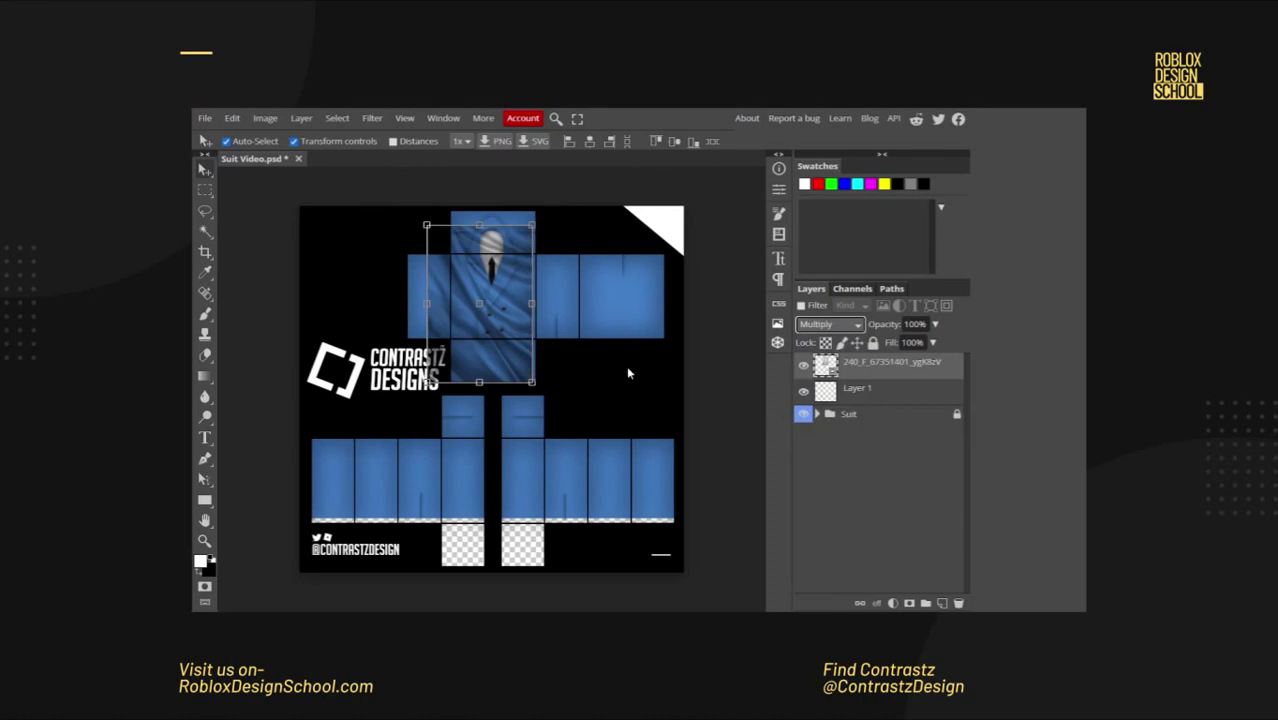
- Compare other blend modes such as Linear Burn on the texture
{"action": "left_click", "coordinate": [828, 324]}
{"action": "left_click", "coordinate": [830, 392]}
{"action": "left_click", "coordinate": [828, 324]}
{"action": "left_click", "coordinate": [830, 392]}
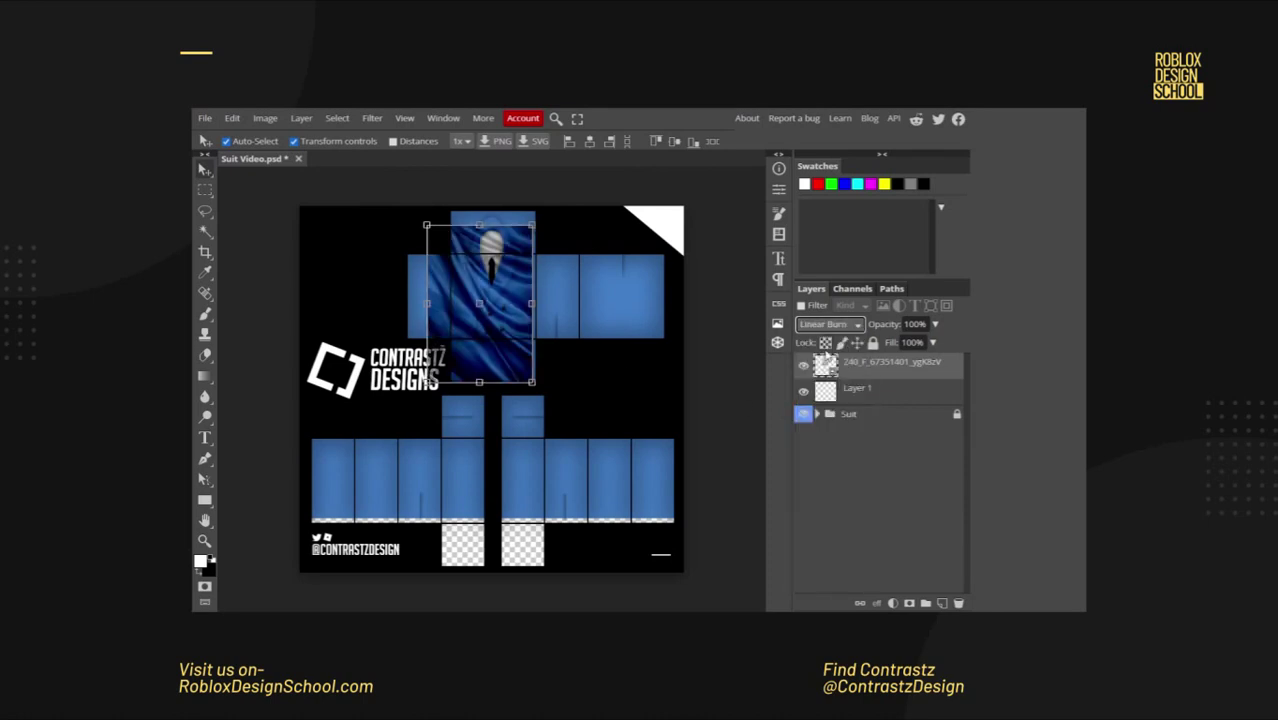
{"action": "left_click", "coordinate": [828, 324]}
{"action": "left_click", "coordinate": [830, 392]}
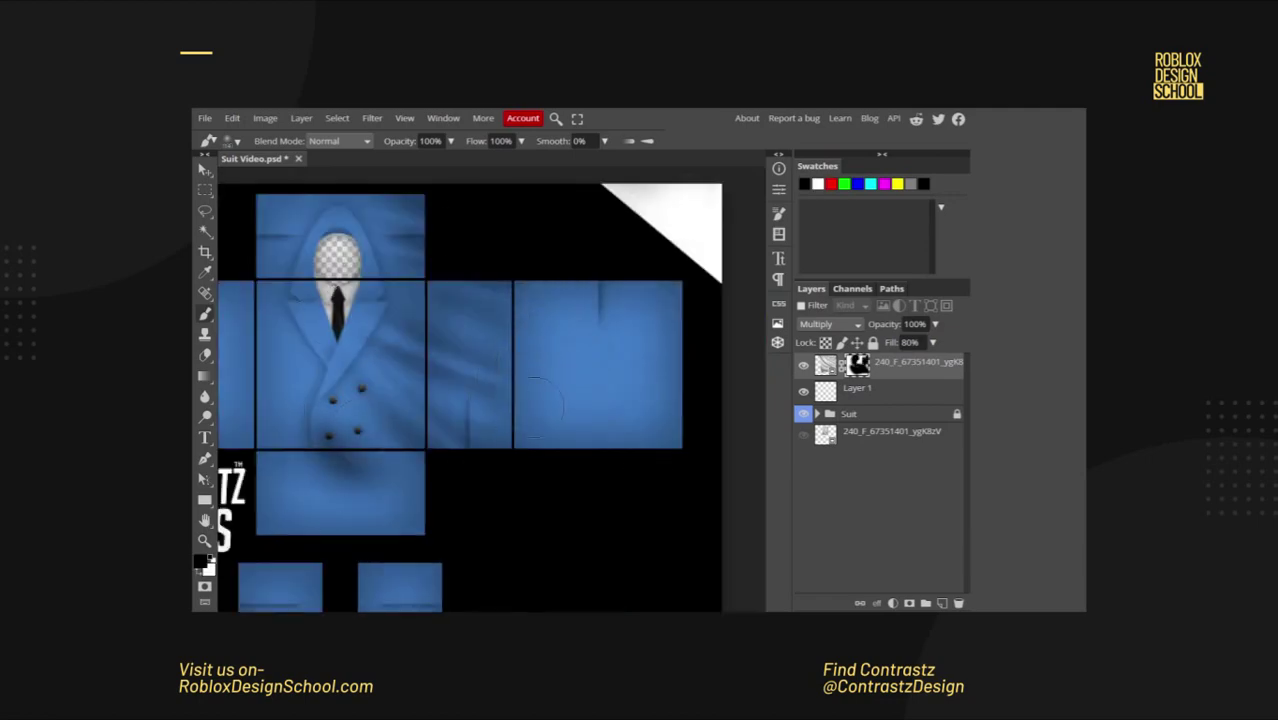
{"action": "key", "text": "v"}
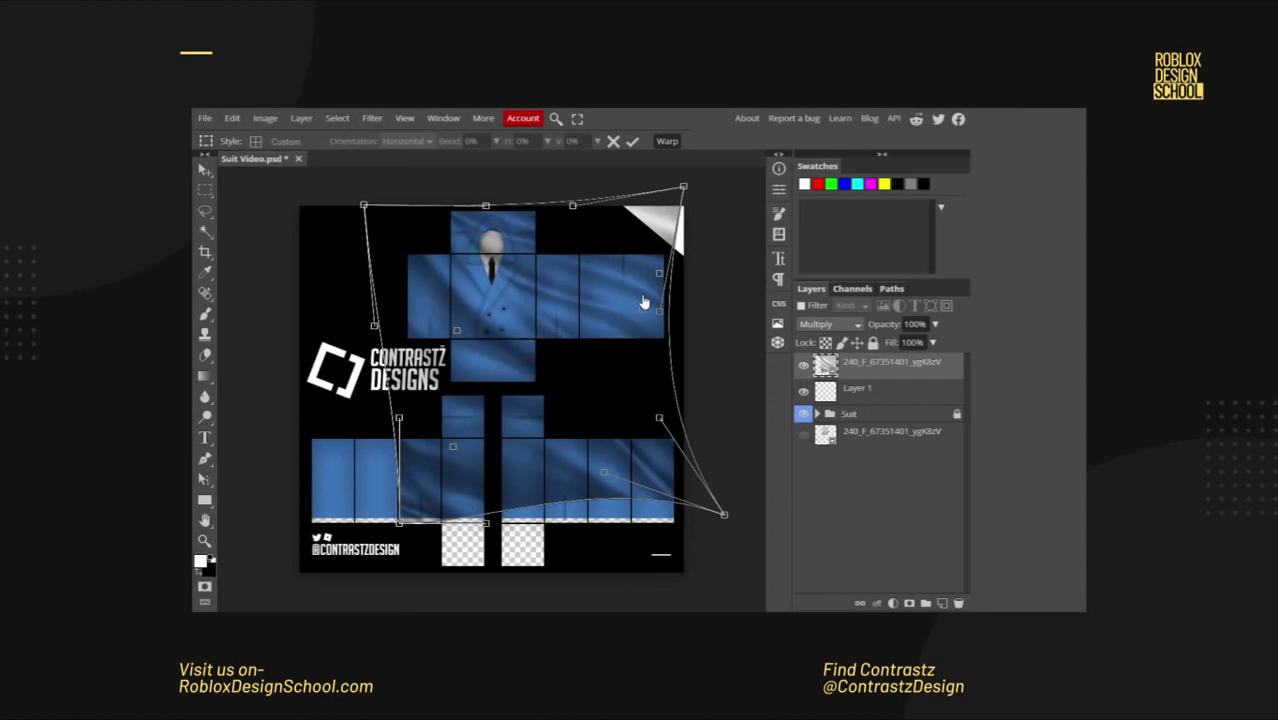
- Bend the alternative fabric texture to follow the suit and zoom in to inspect
{"action": "left_click_drag", "start_coordinate": [644, 302], "coordinate": [455, 305]}
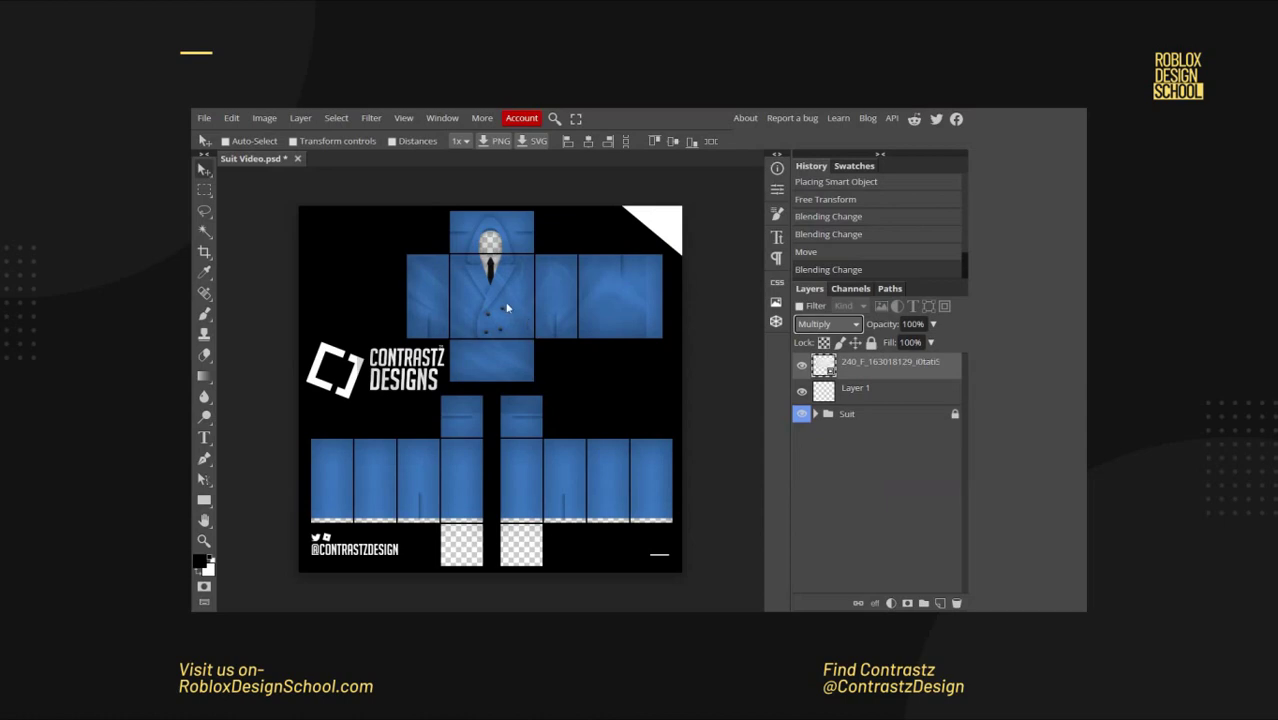
{"action": "scroll", "coordinate": [635, 320], "scroll_direction": "up", "scroll_amount": 2}
{"action": "scroll", "coordinate": [676, 310], "scroll_direction": "up", "scroll_amount": 2}
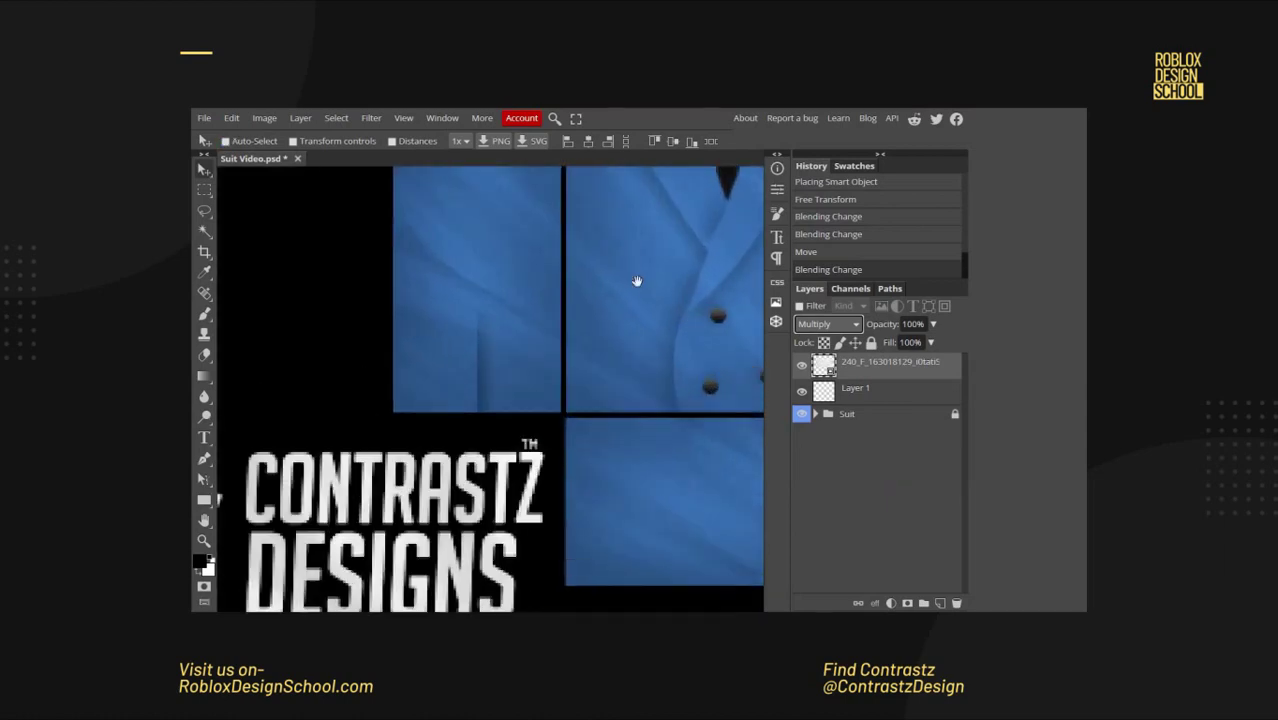